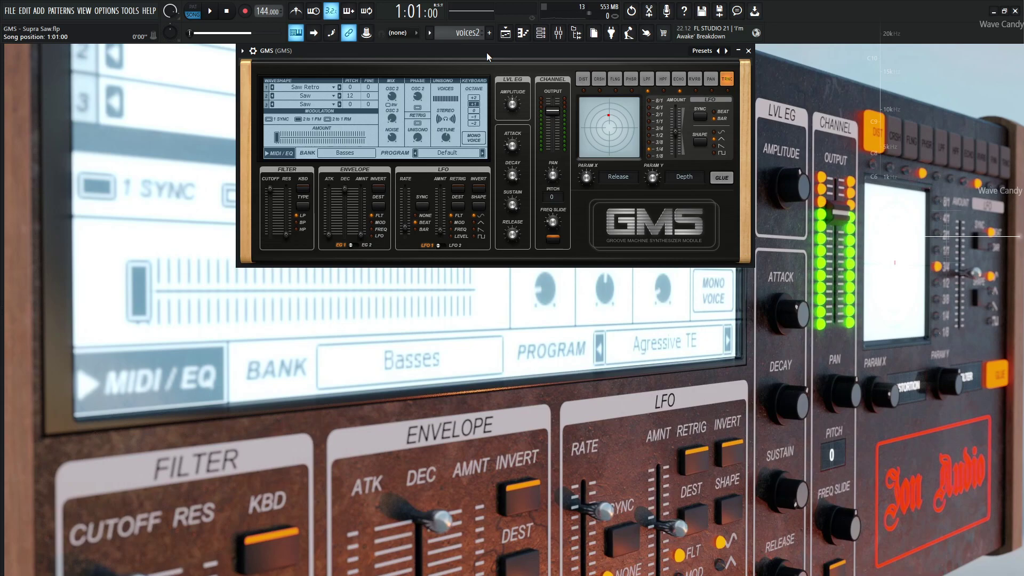
Play the song arrangement with the GMS patch, then stop playback.
key("space")
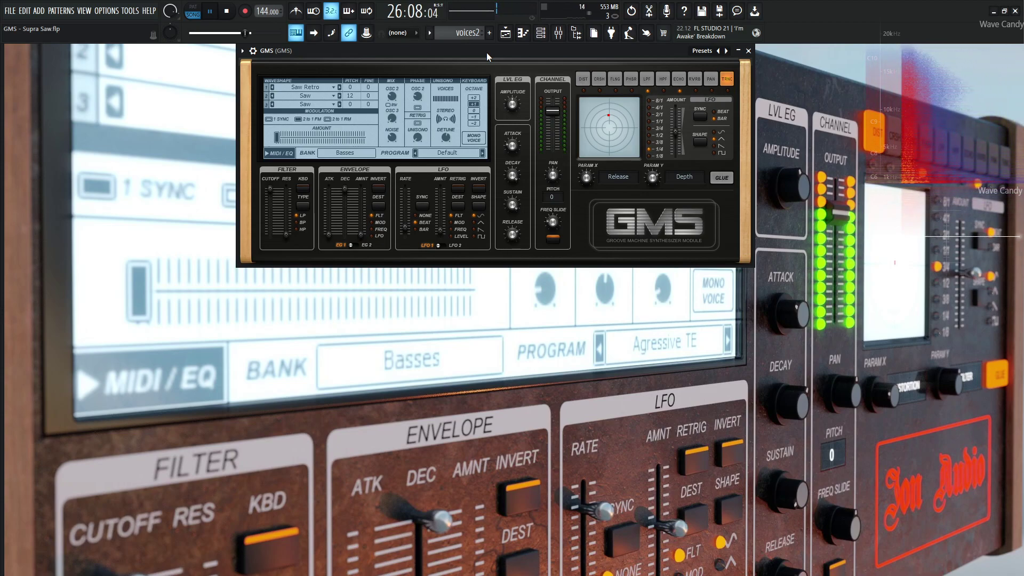
key("space")
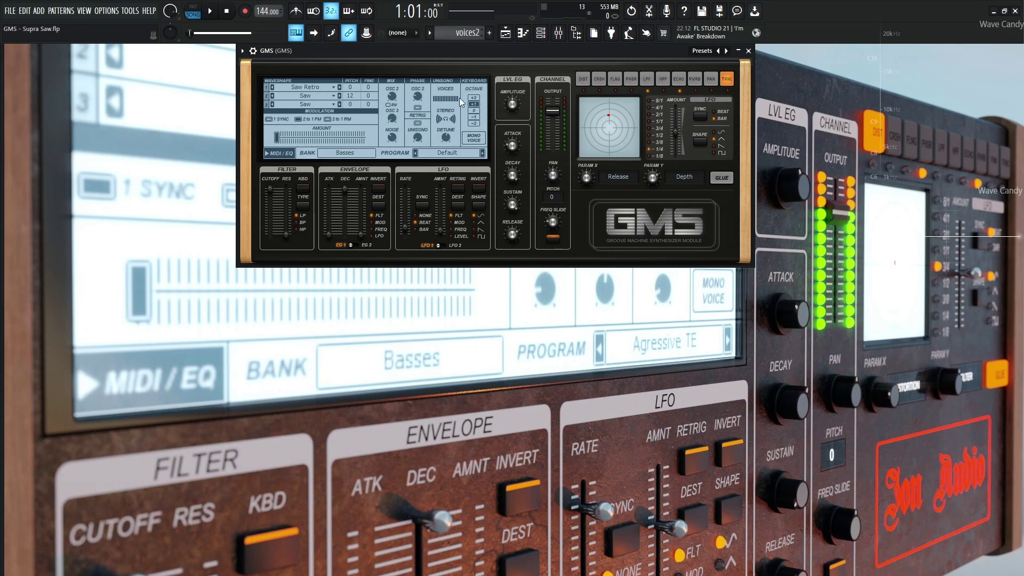
Show the Playlist and switch the transport from SONG to PAT playback mode.
key("F5")
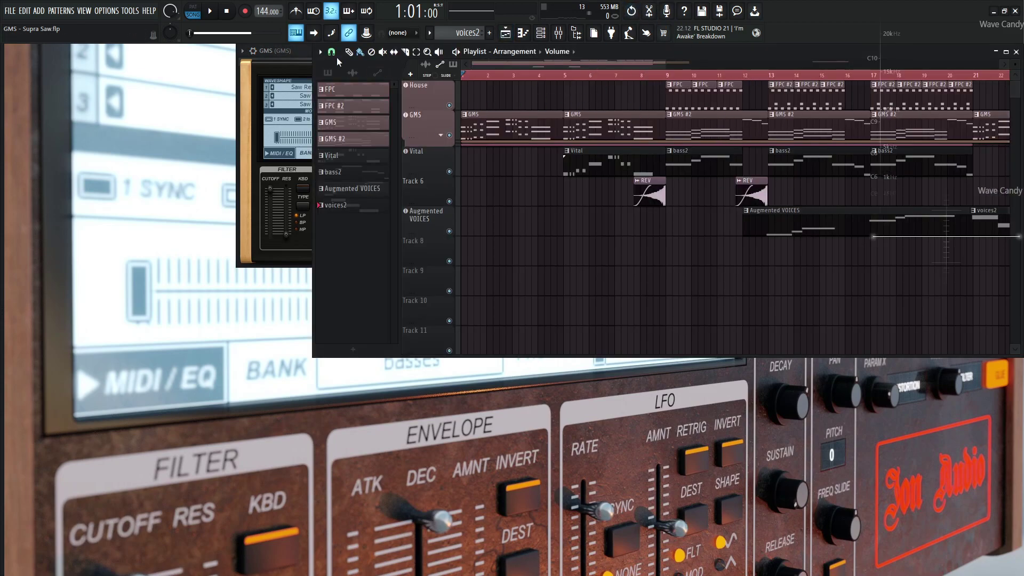
left_click(198, 11)
left_click(282, 59)
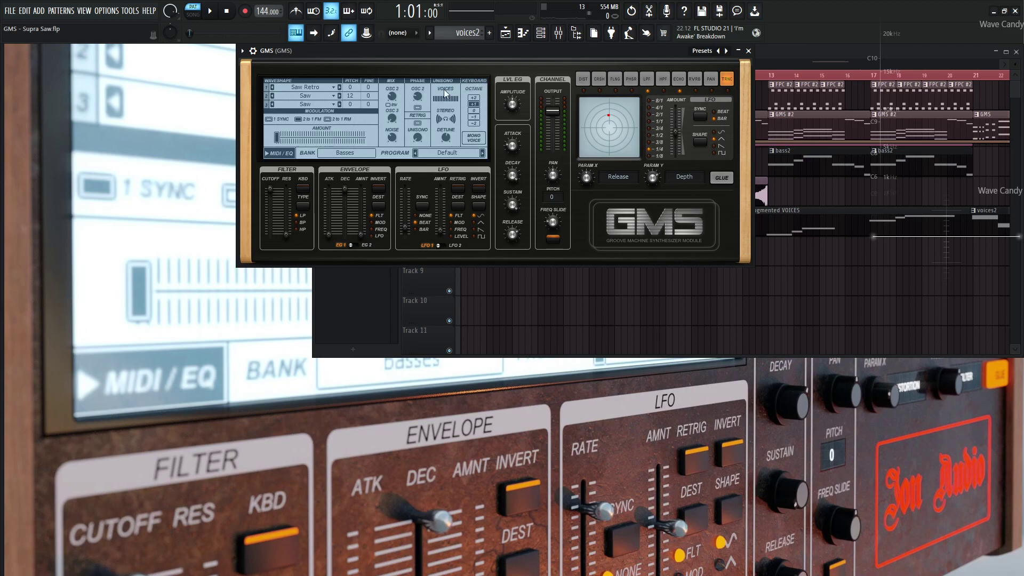
Set GMS OSC 2 mix, noise mix 0.34 %, OSC 2 phase 0.23 %, and 16 unison voices.
left_click(395, 101)
left_click_drag(392, 137, 401, 145)
left_click_drag(392, 136, 392, 135)
left_click_drag(418, 96, 411, 94)
left_click_drag(448, 105, 448, 105)
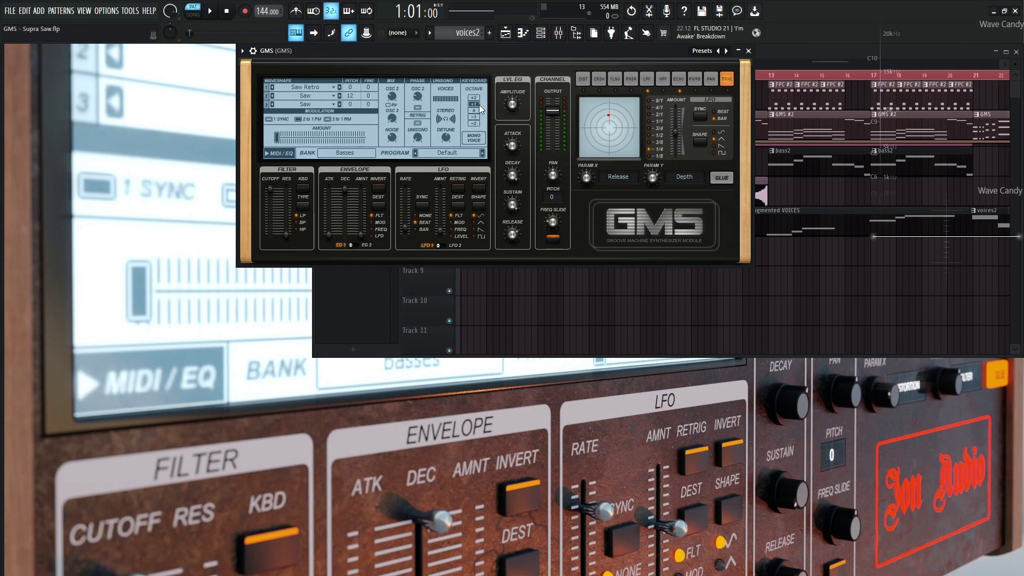
Raise the GMS unison detune to about 0.54 %.
left_click(445, 138)
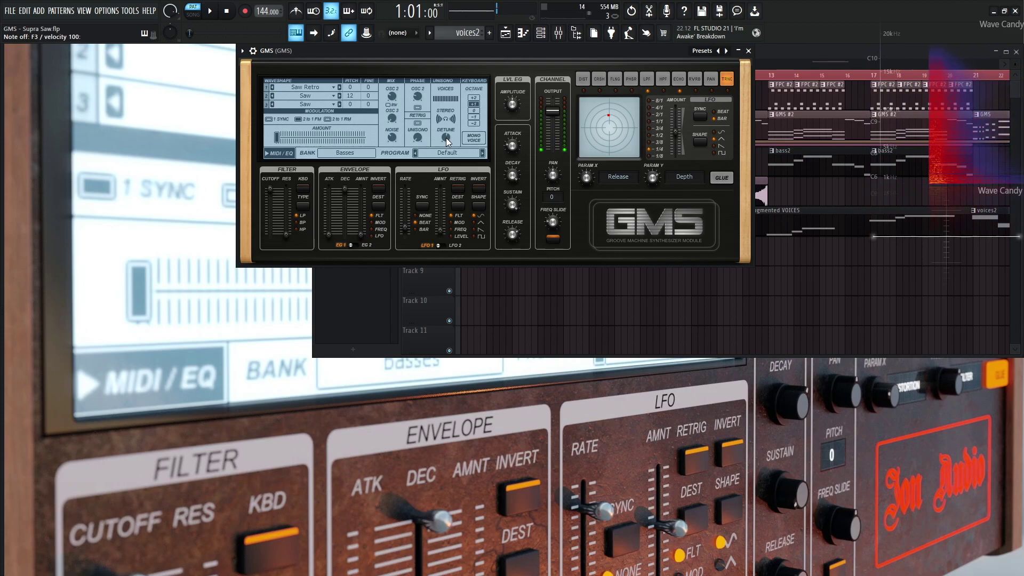
left_click_drag(446, 138, 447, 141)
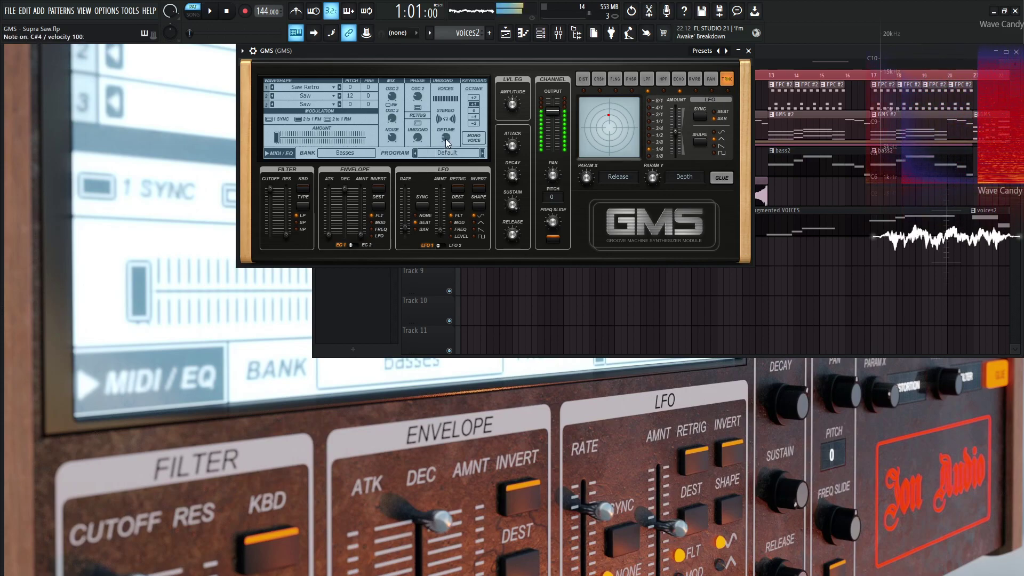
left_click_drag(447, 142, 447, 138)
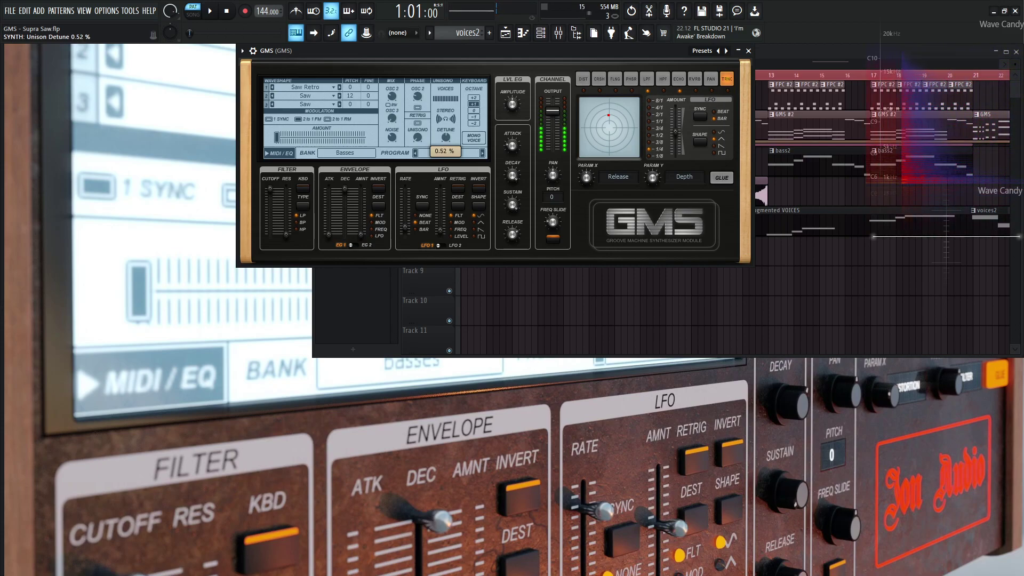
left_click_drag(446, 138, 446, 136)
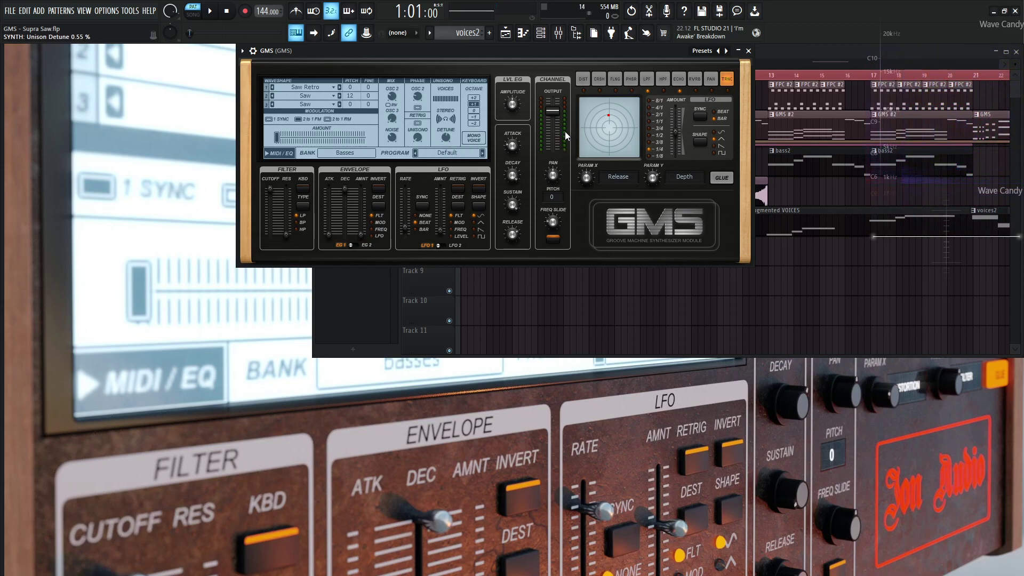
Audition the detuned patch with C4, G#3, A#5 and G3 notes.
key("z")
key("h")
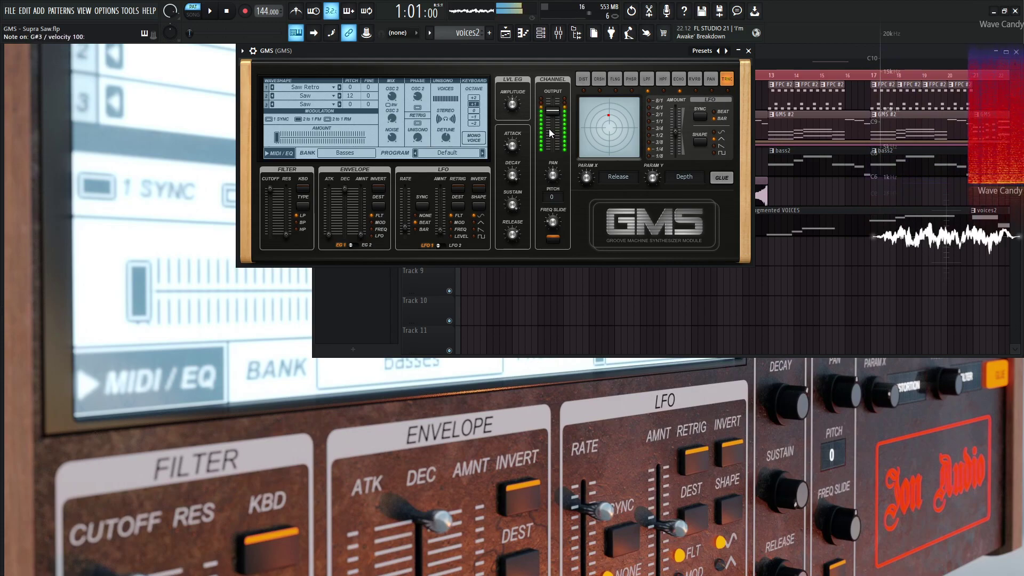
key("7")
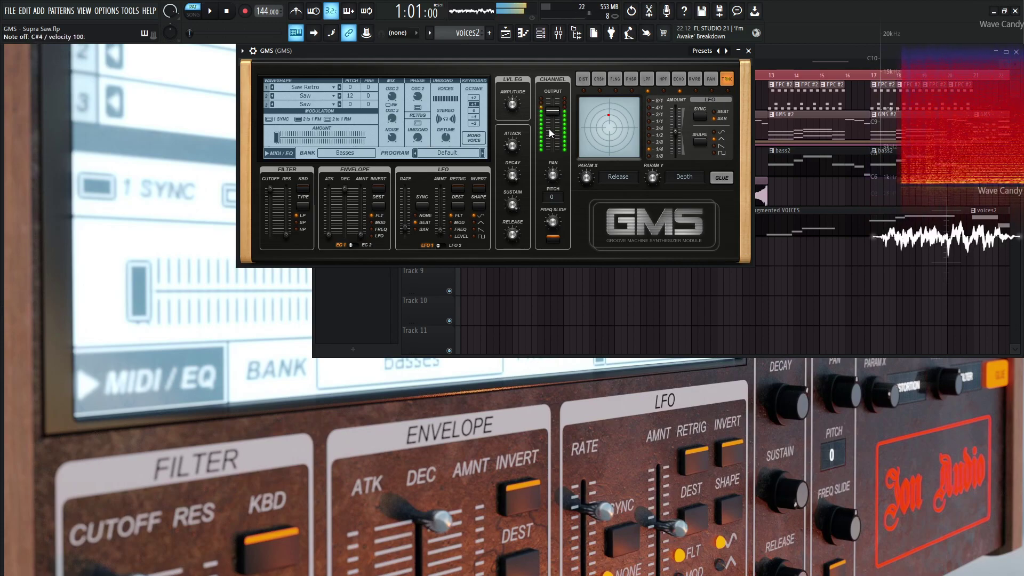
key("s")
key("b")
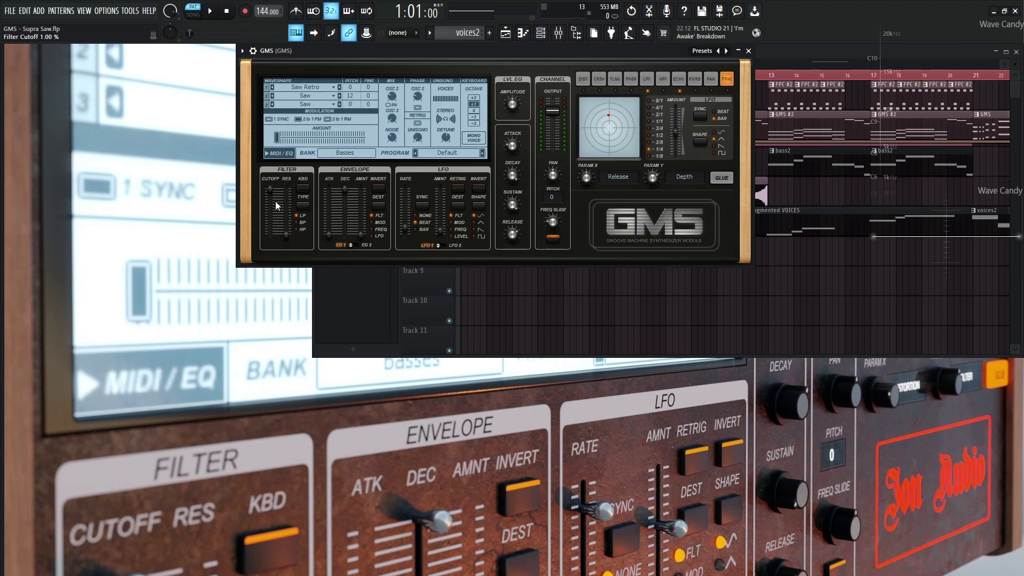
Review the second envelope's settings, then return to the first envelope.
left_click(362, 245)
left_click(362, 237)
left_click(354, 245)
Set LFO 1 rate to 1/4 and amount to 0.08 %, audition it, then view LFO 2.
left_click(404, 229)
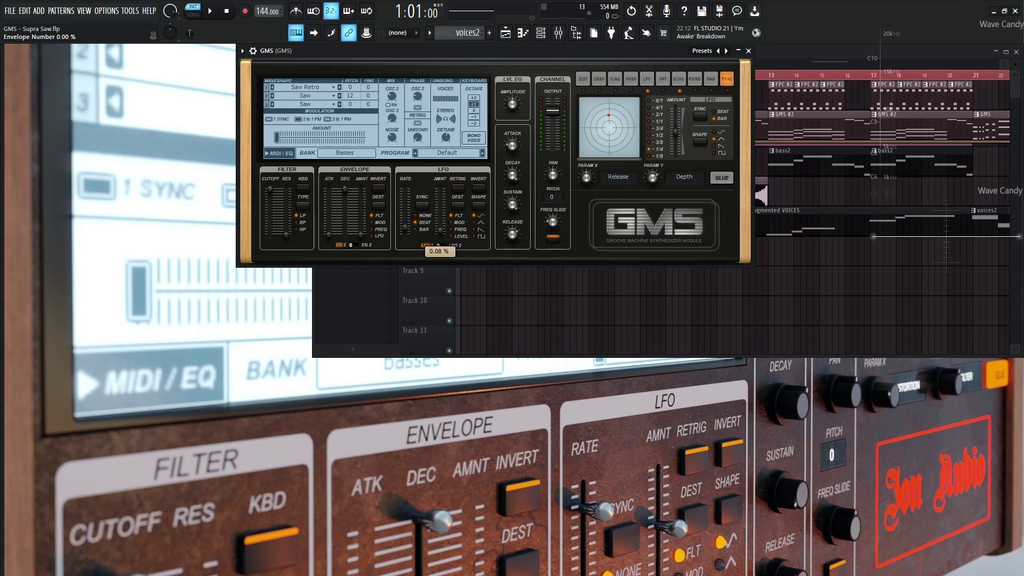
mouse_move(438, 235)
left_mouse_down()
mouse_move(440, 200)
mouse_move(440, 222)
left_mouse_up()
key("z")
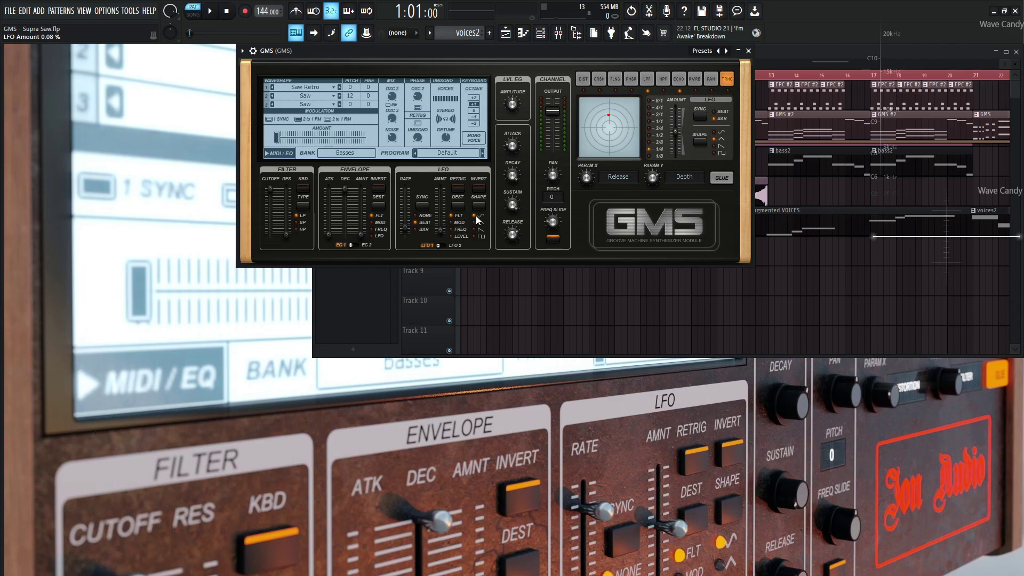
left_click(454, 246)
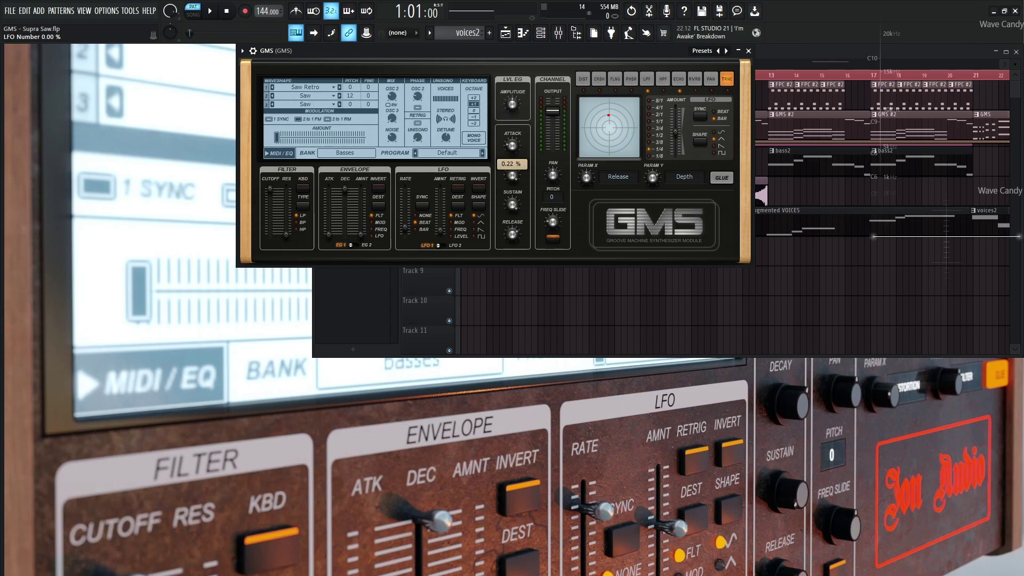
Set the level envelope decay to 0.22 %, auditioning with G notes.
left_click_drag(512, 175, 512, 176)
key("b")
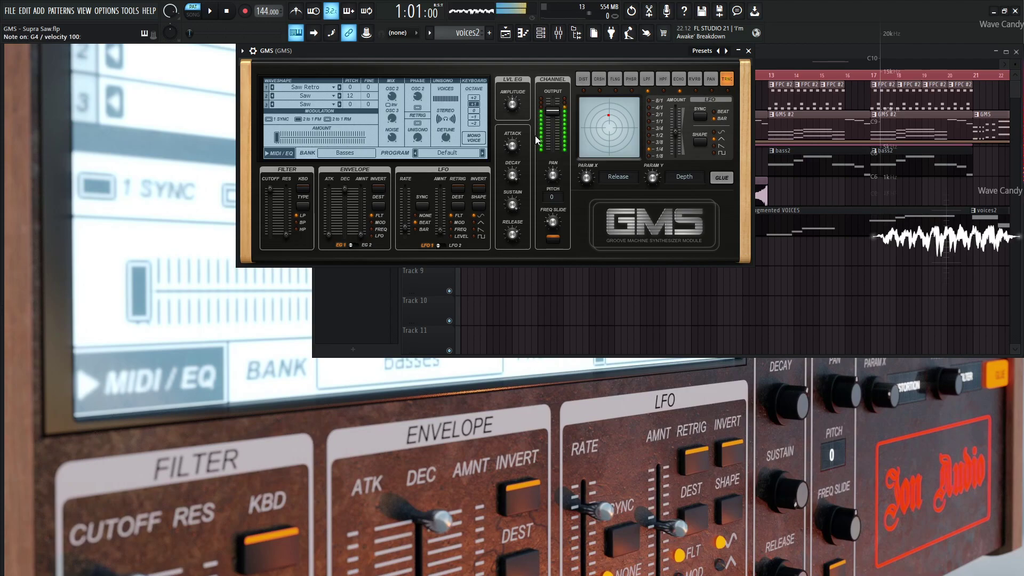
key("b")
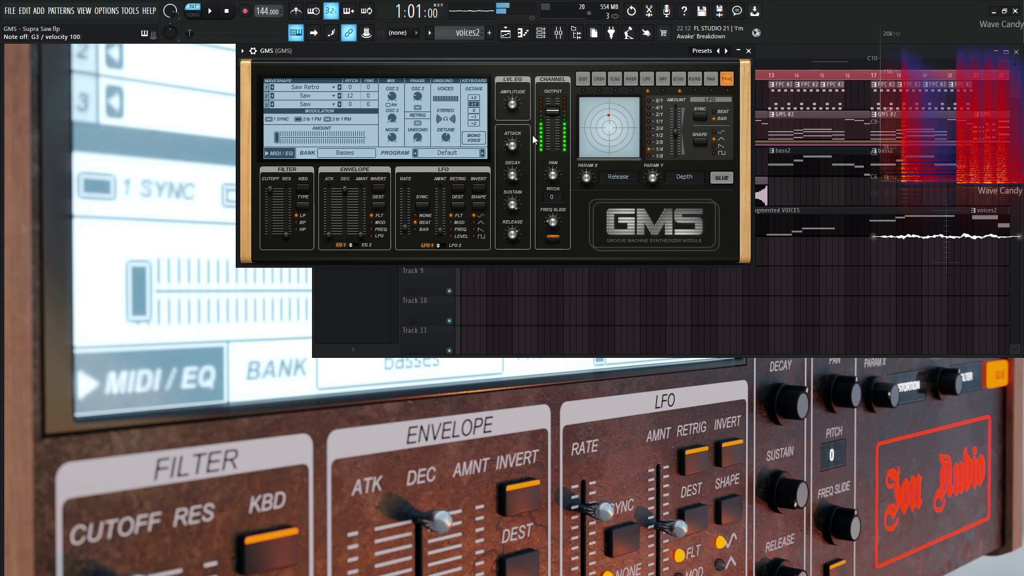
left_click_drag(510, 175, 511, 172)
key("b")
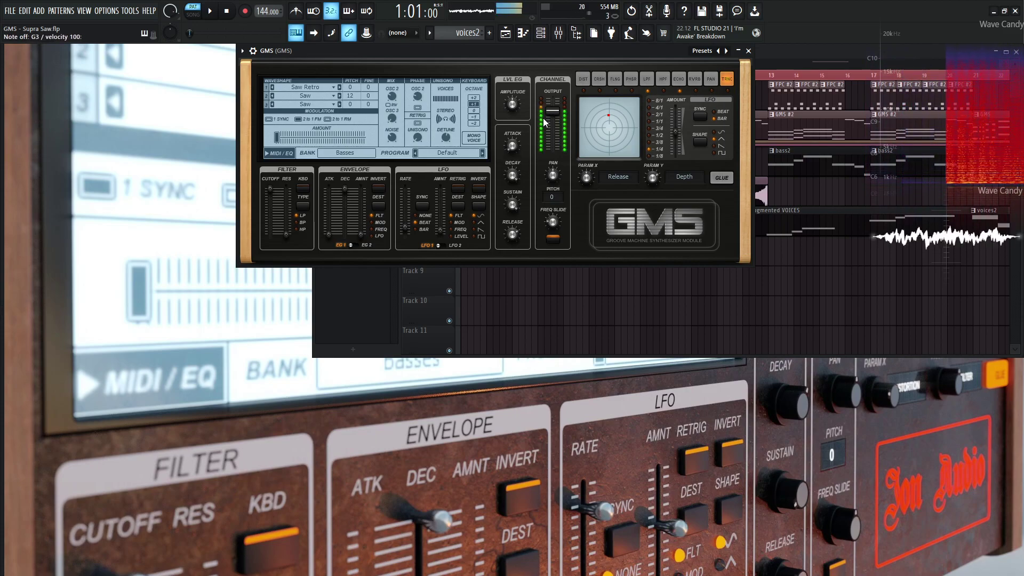
Adjust the amp attack, shorten release to 0.71 %, and set frequency slide to 0.20 %.
left_click_drag(511, 145, 513, 144)
key("b")
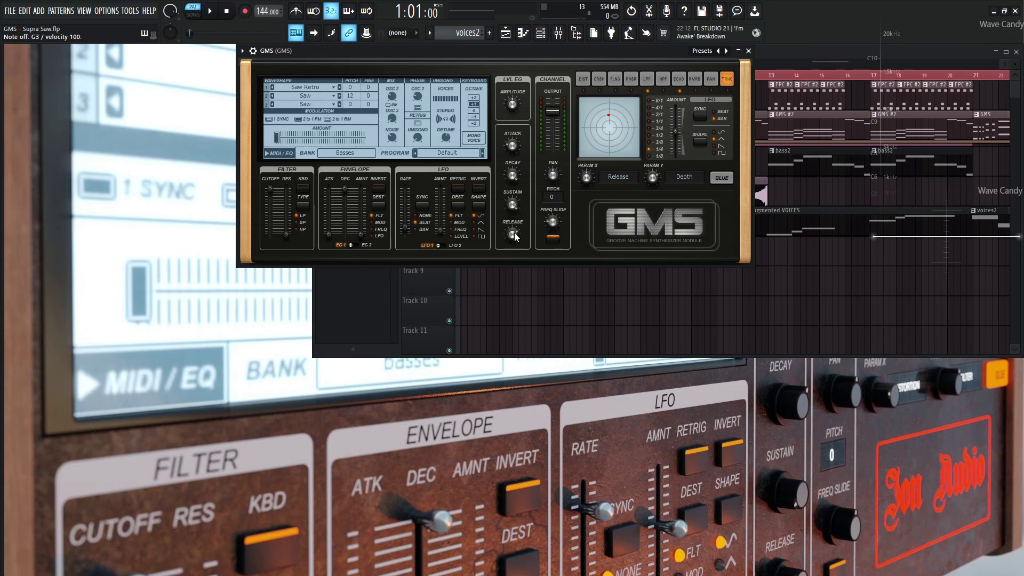
left_click_drag(513, 233, 513, 240)
key("d")
left_click(553, 222)
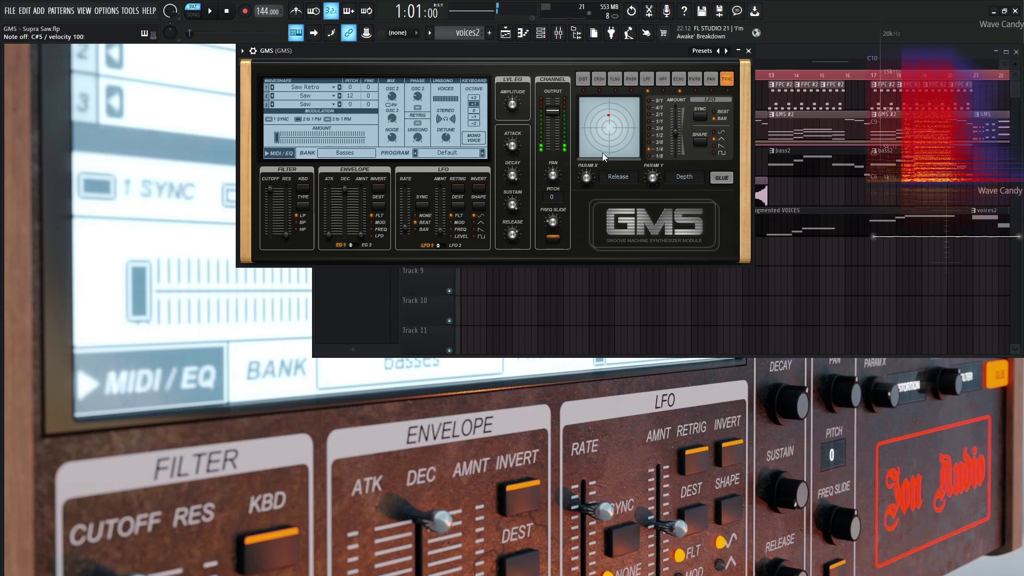
Pick a GMS effect and toggle Glue off and on to compare, leaving Glue on.
left_click(647, 78)
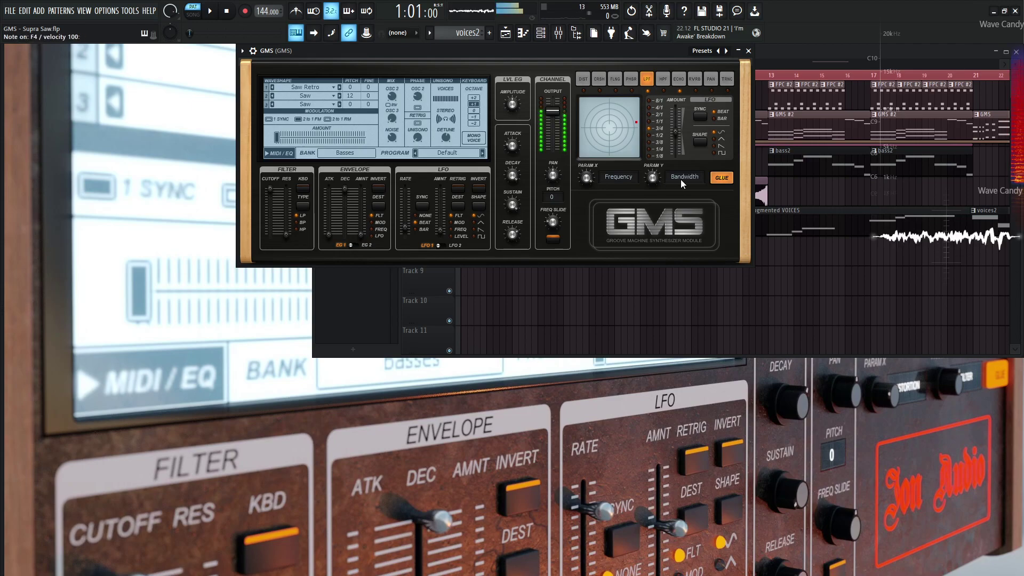
left_click(717, 178)
left_click(718, 177)
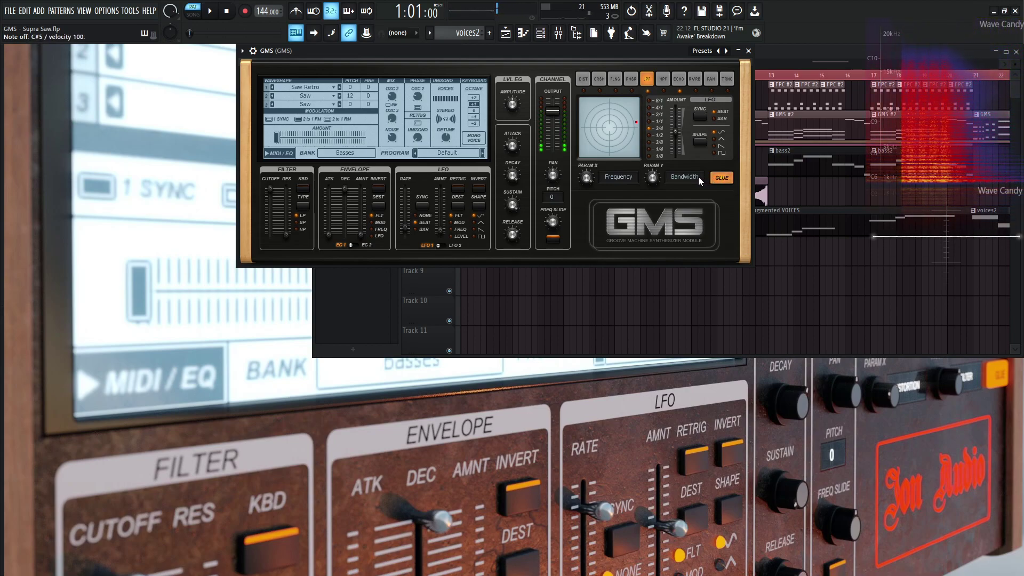
left_click(718, 177)
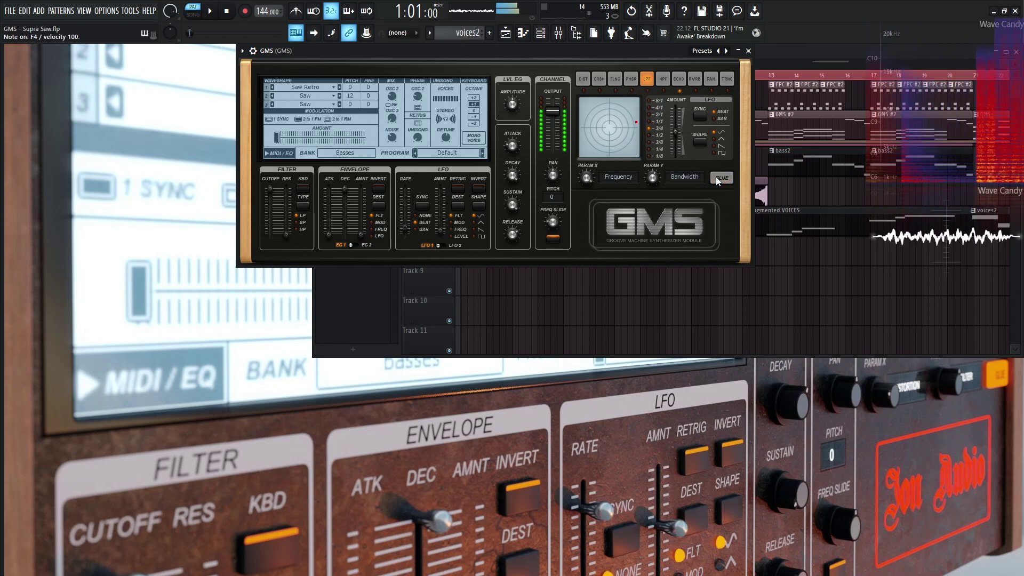
left_click(717, 178)
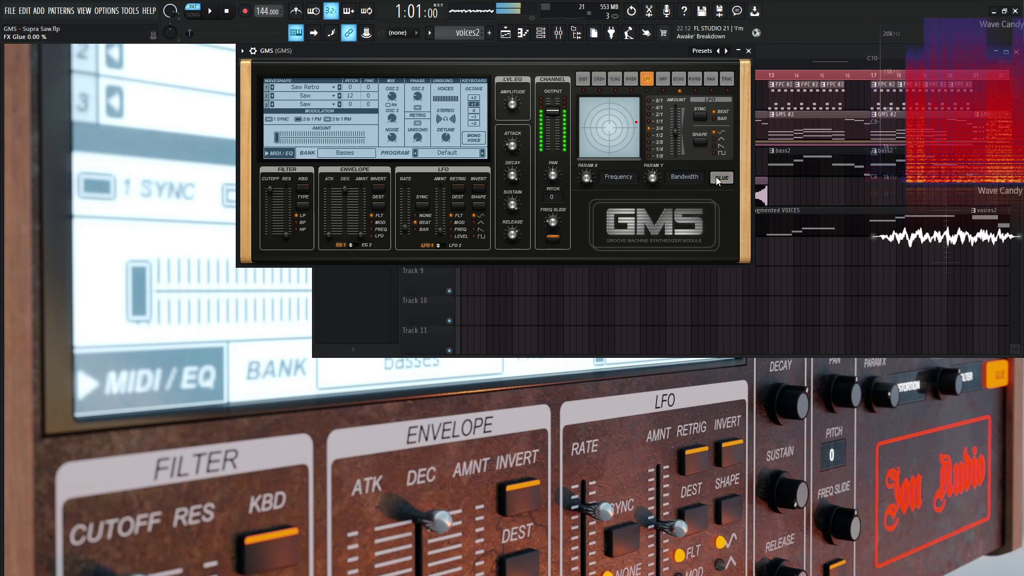
left_click(718, 177)
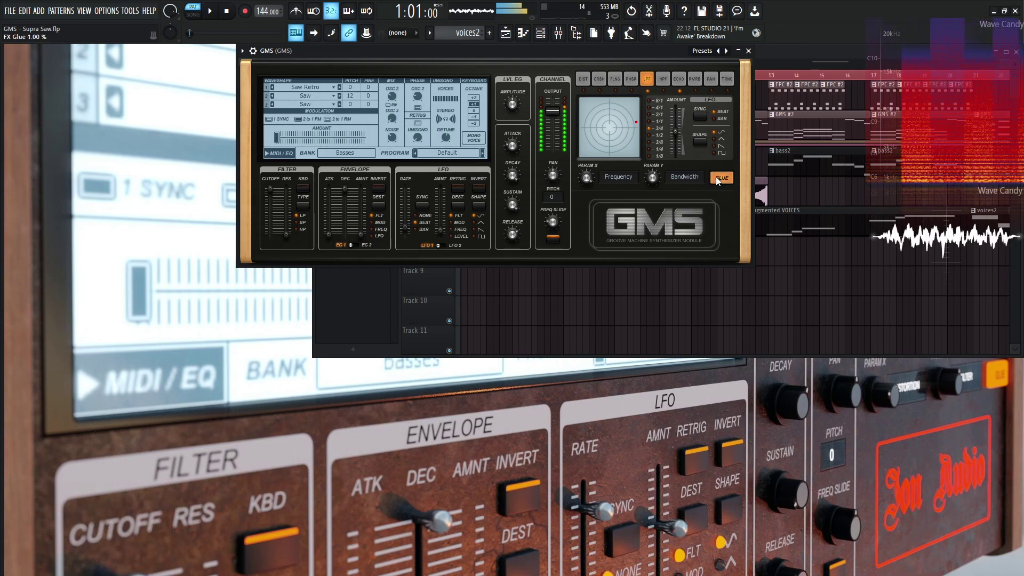
left_click(716, 177)
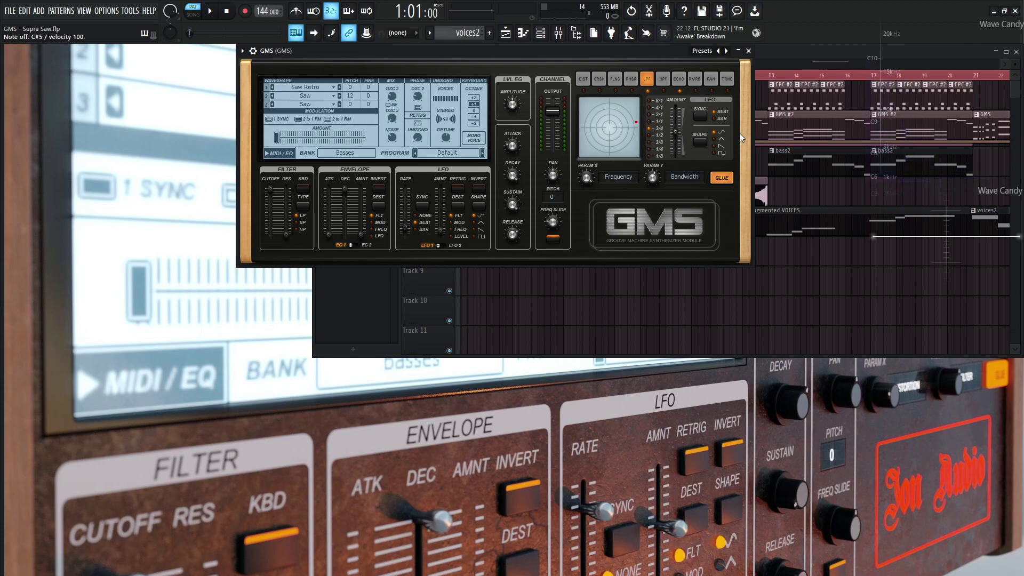
mouse_move(652, 178)
Switch the GMS built-in effect to echo.
left_click(679, 79)
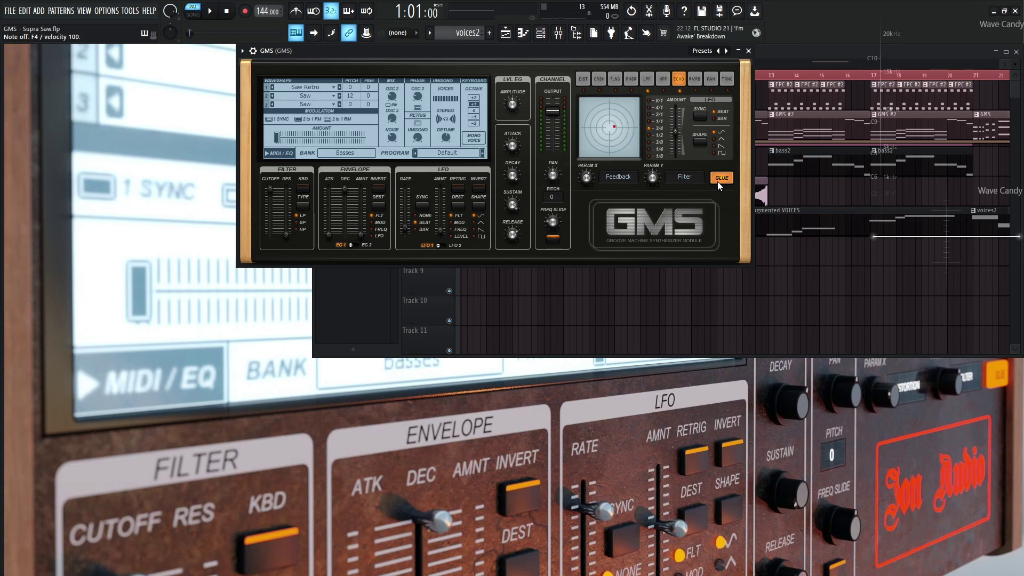
Switch the GMS effect to the TRNC gate and bring the Playlist's automation lanes forward.
left_click(729, 79)
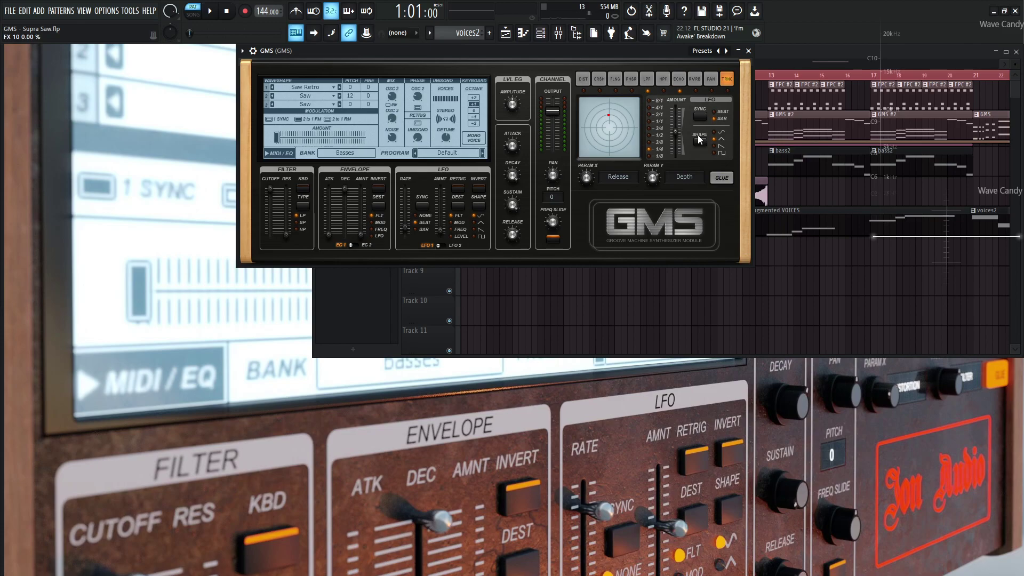
left_click_drag(665, 50, 620, 220)
left_click(441, 135)
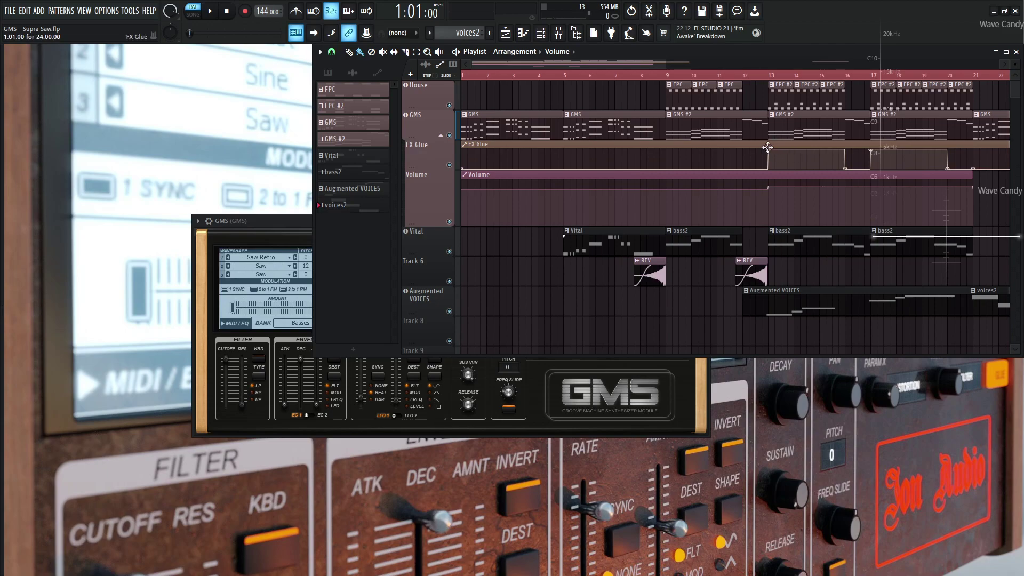
Paint FPC #2 clips across bars 30–34 on the House track.
left_click_drag(594, 65, 768, 62)
left_click_drag(642, 55, 613, 58)
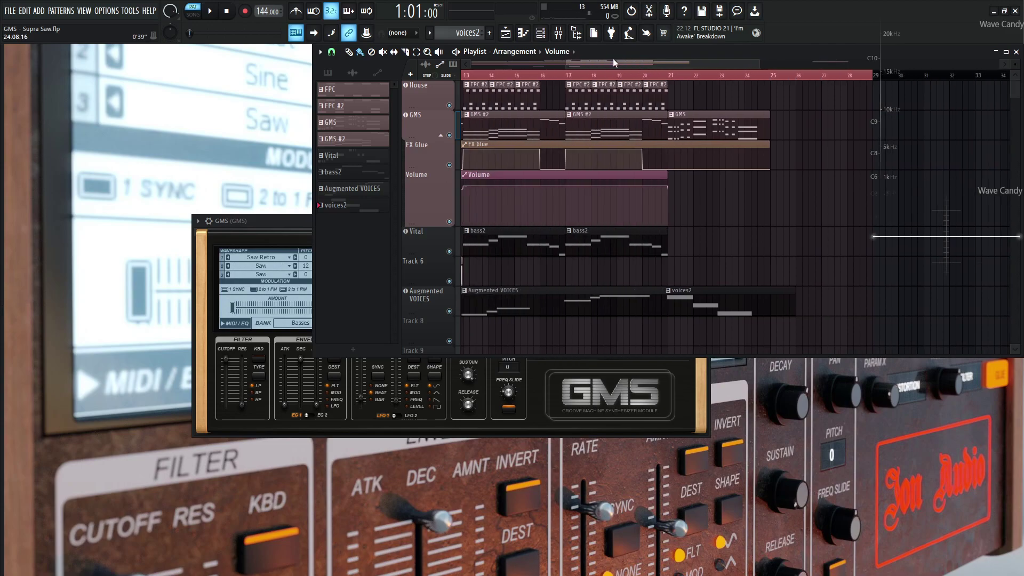
left_click(634, 92)
left_click_drag(724, 64, 814, 59)
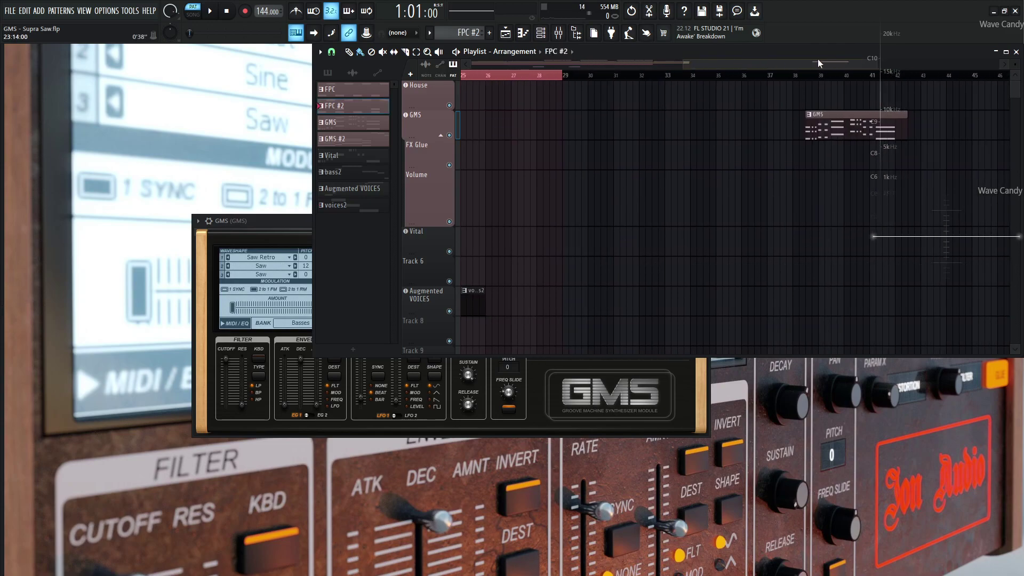
left_click(648, 105)
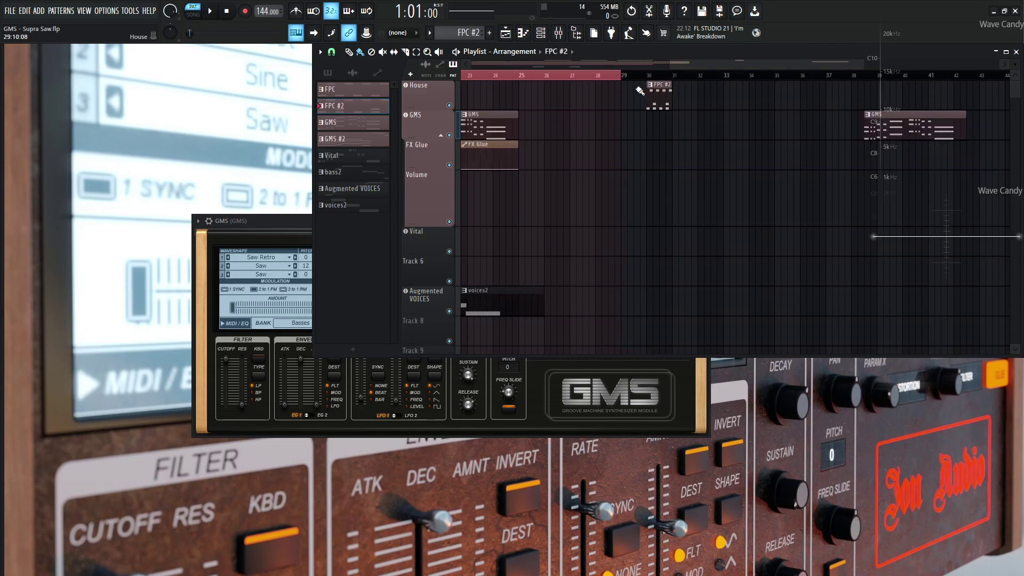
left_click_drag(678, 108, 746, 107)
Select bars 30–34 and stretch the FX Glue automation clip to about bar 35.
left_click_drag(620, 75, 742, 78)
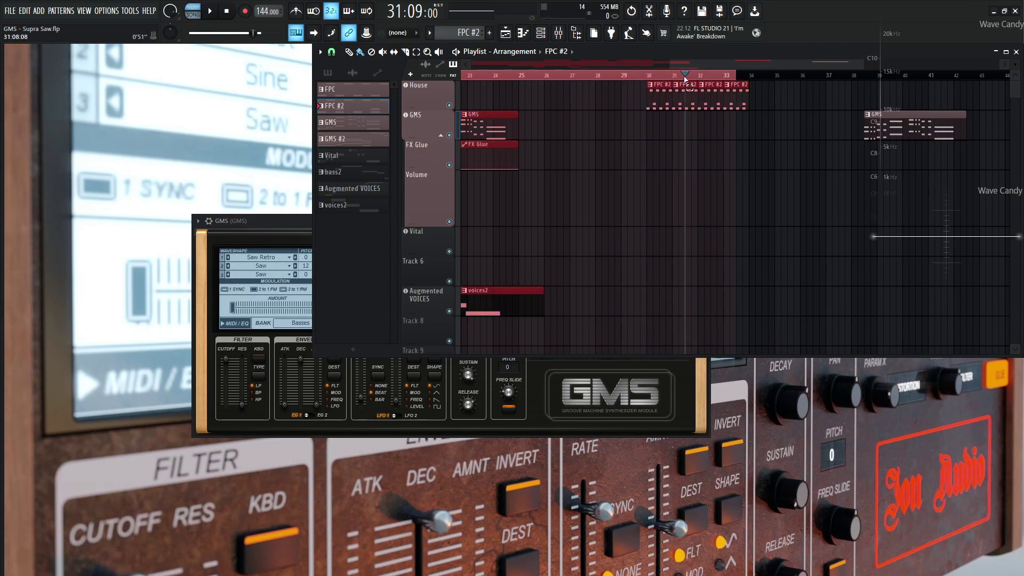
left_click(685, 75)
left_click_drag(647, 77, 749, 78)
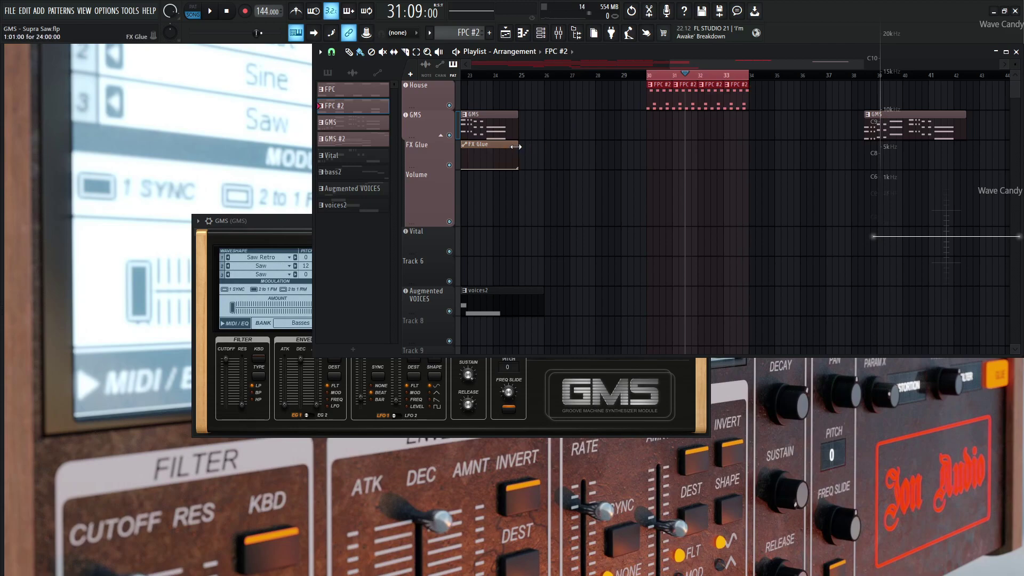
left_click_drag(516, 146, 781, 146)
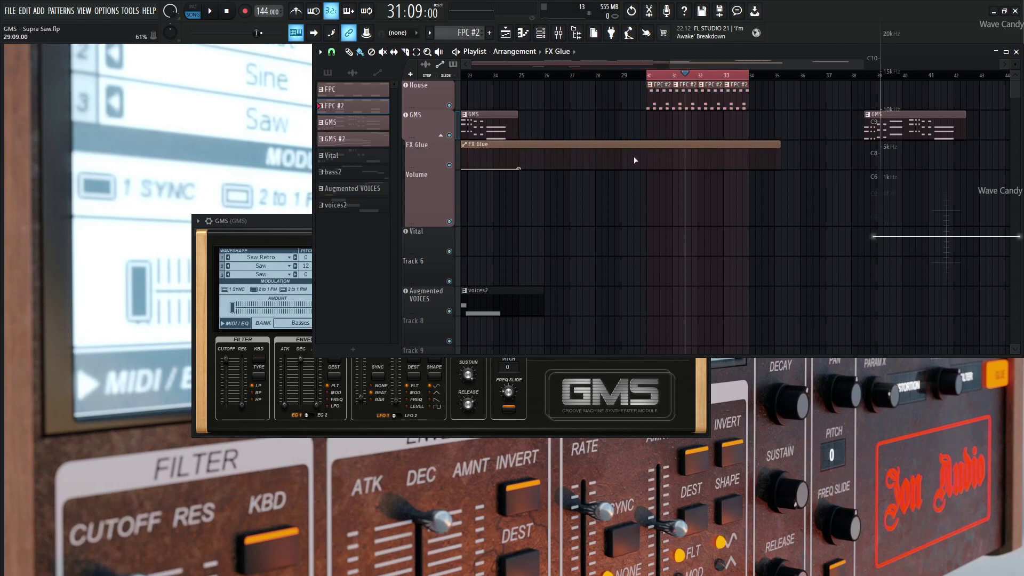
left_click_drag(270, 223, 263, 163)
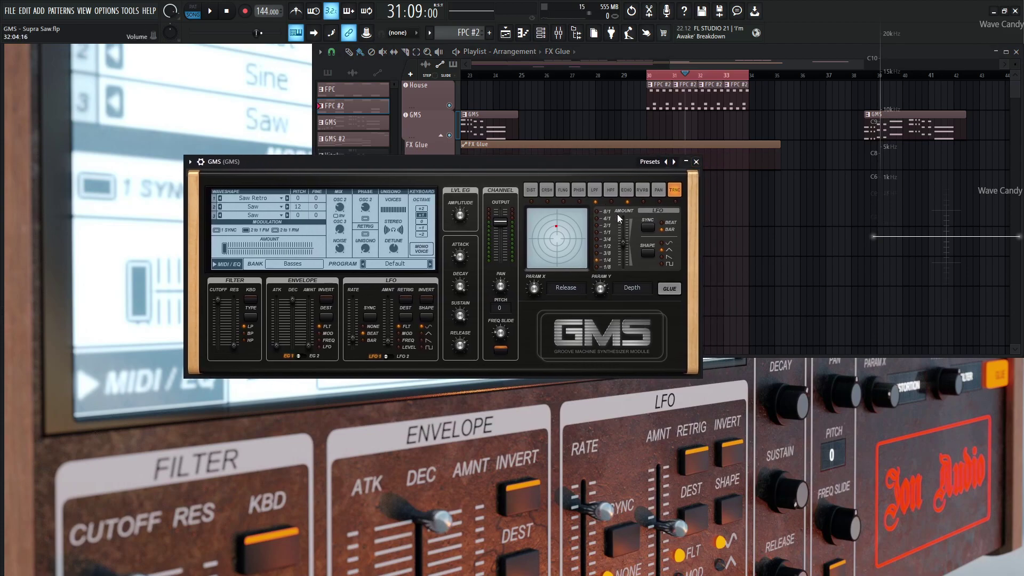
Try GMS's DIST effect, return to the TRNC gate, and set the song position to bar 30.
left_click_drag(575, 165, 498, 144)
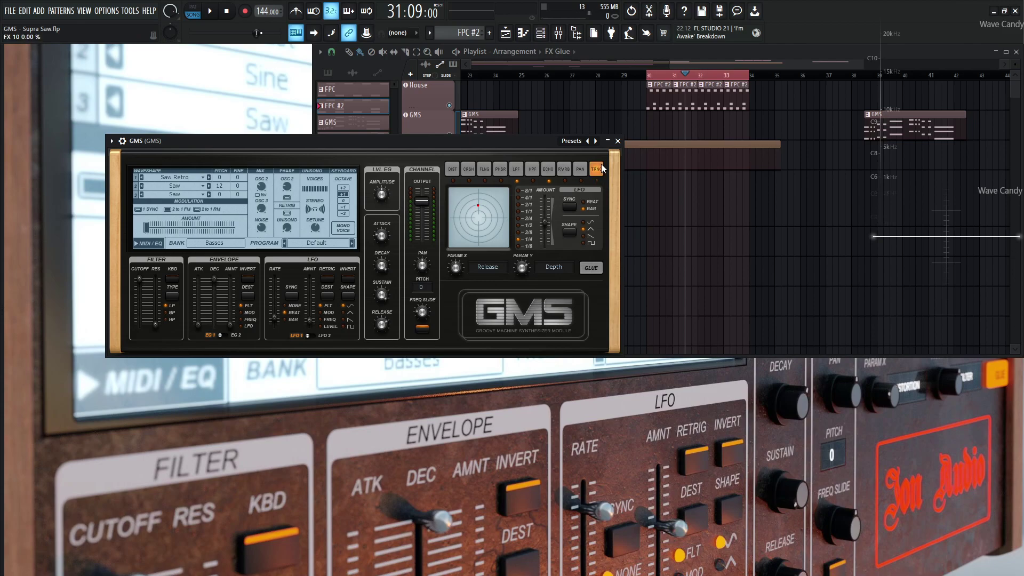
left_click(453, 169)
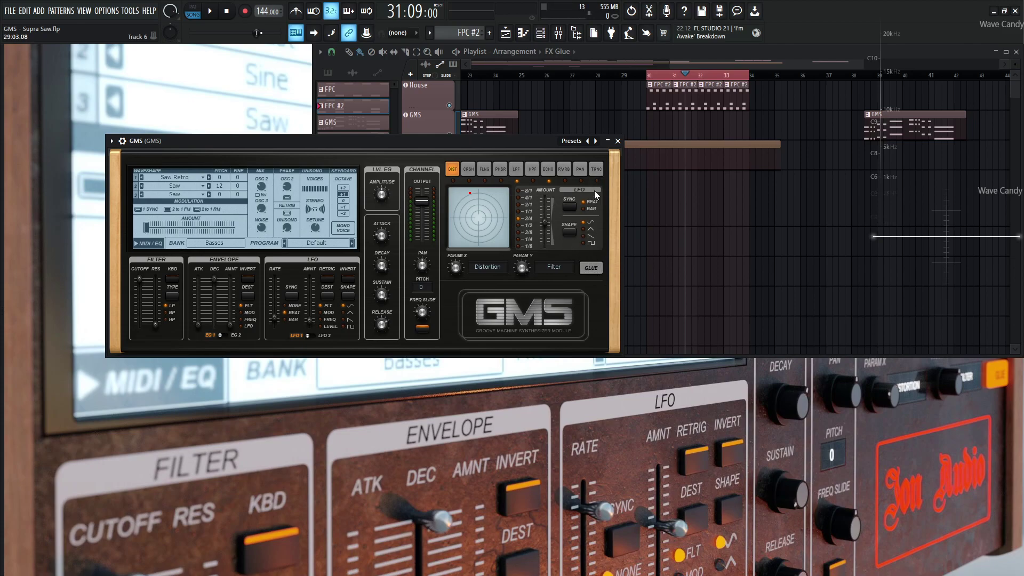
left_click(596, 168)
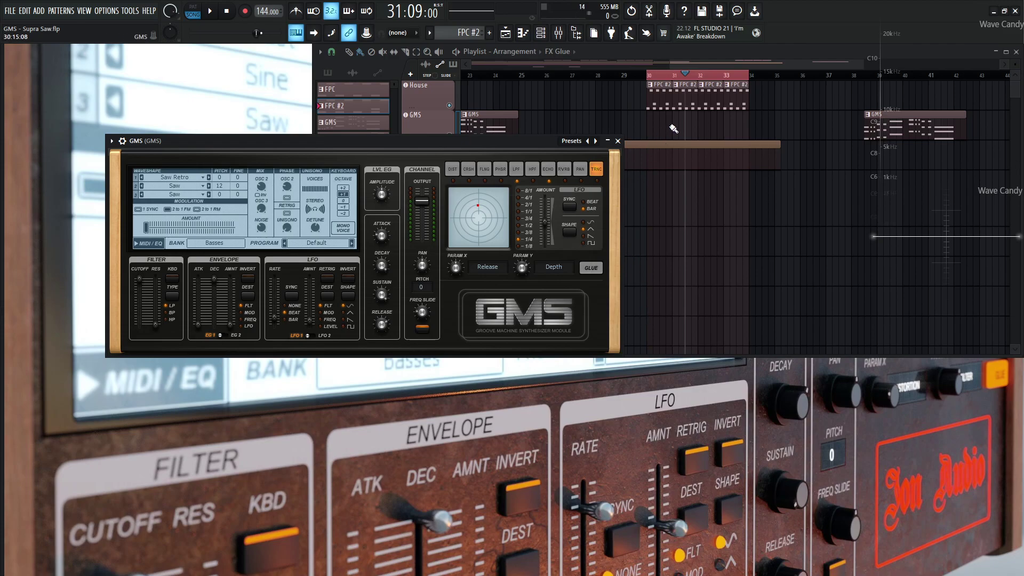
left_click(652, 75)
left_click(648, 75)
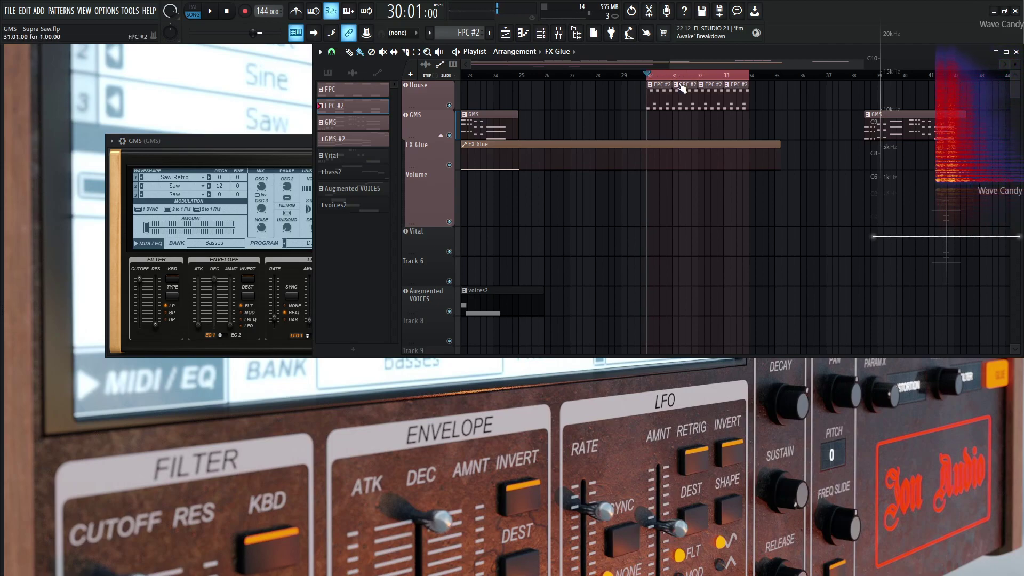
A/B the GMS Glue effect on and off while playing the bar 30 section, leaving Glue off.
key("space")
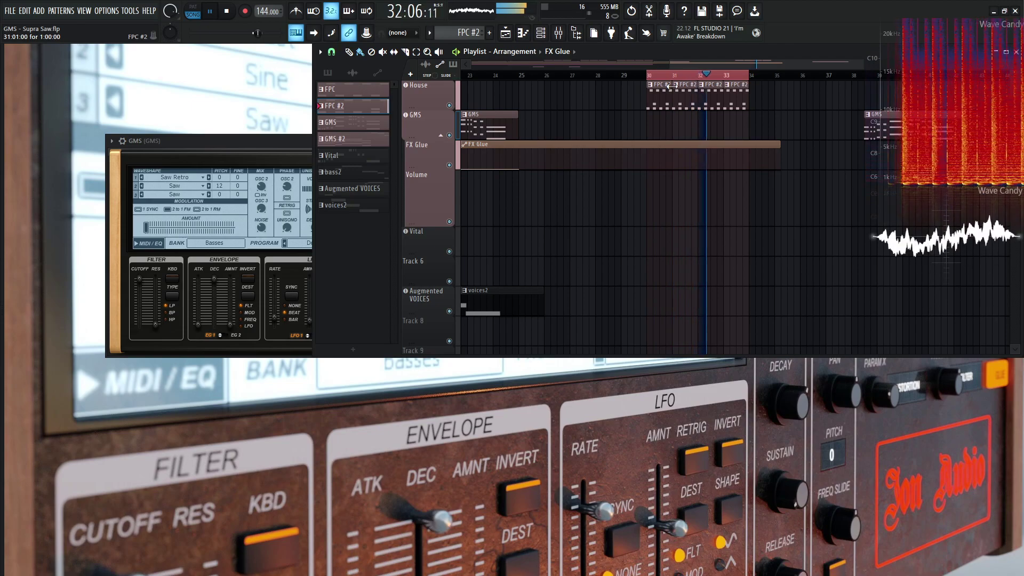
key("space")
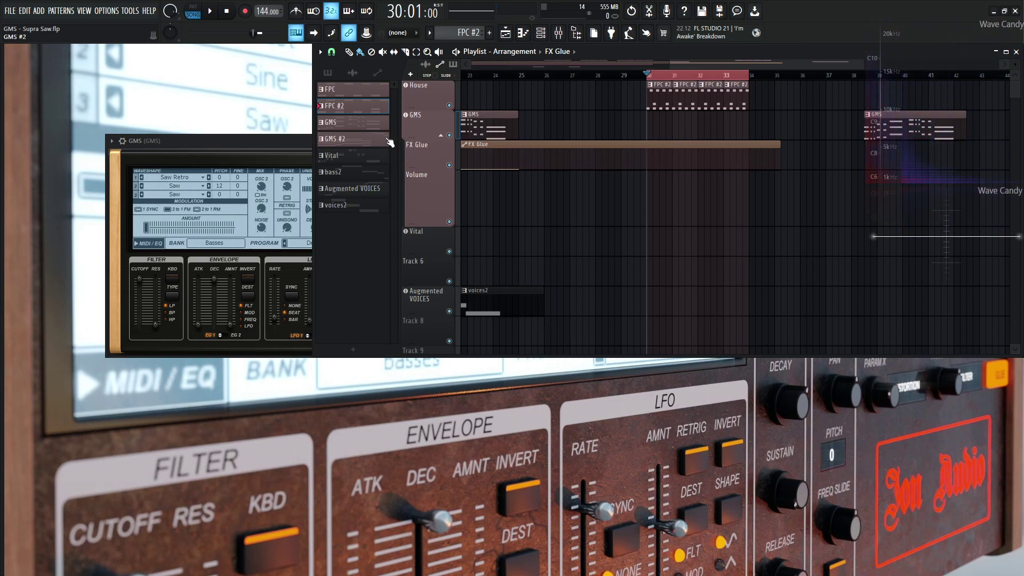
key("space")
left_click(309, 138)
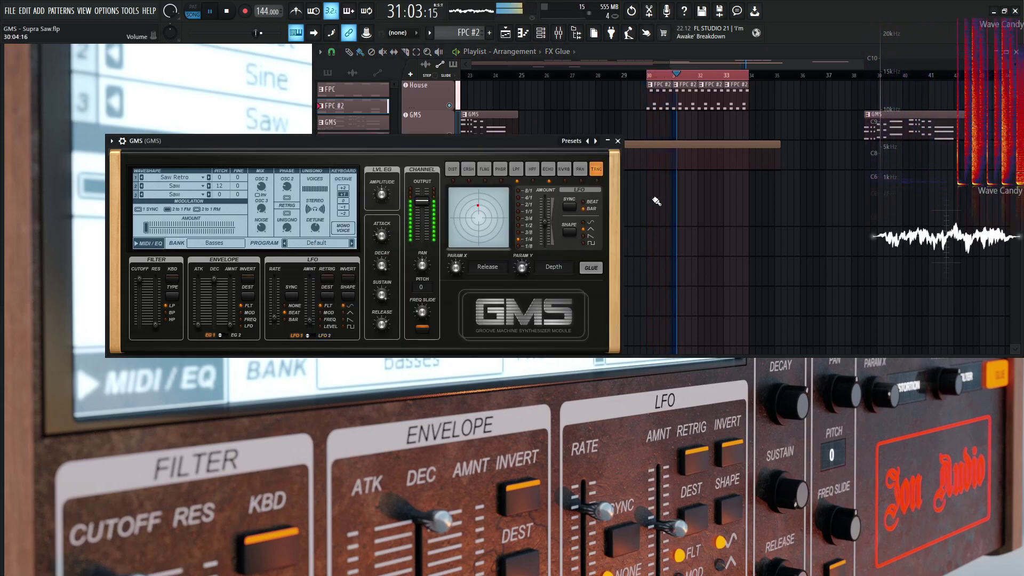
left_click(592, 267)
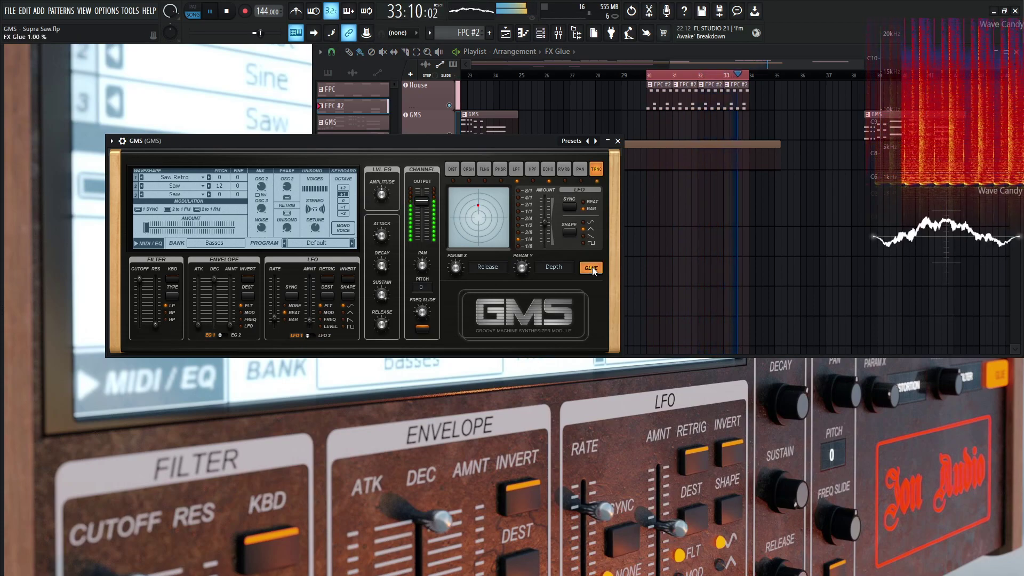
left_click(592, 266)
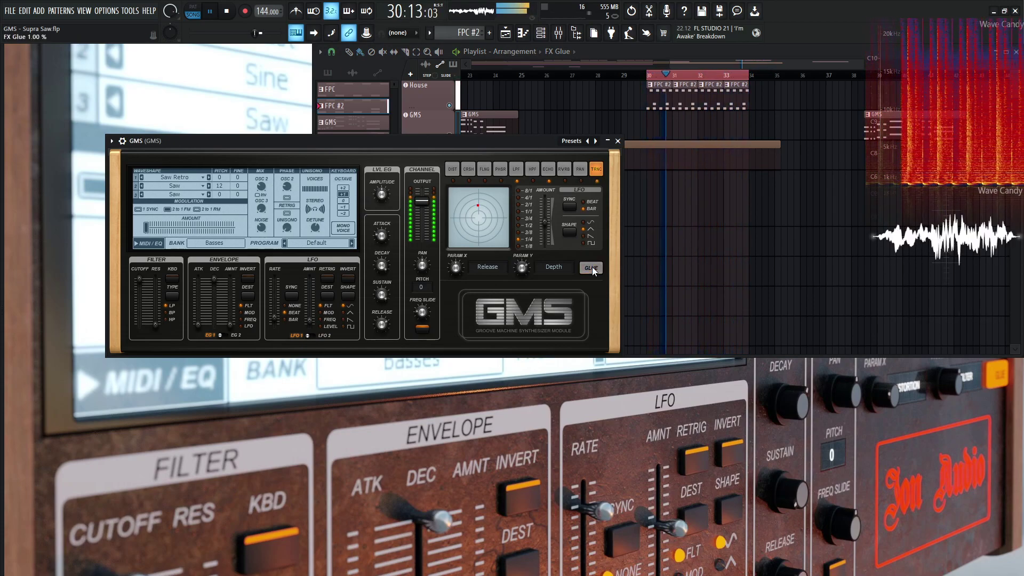
key("space")
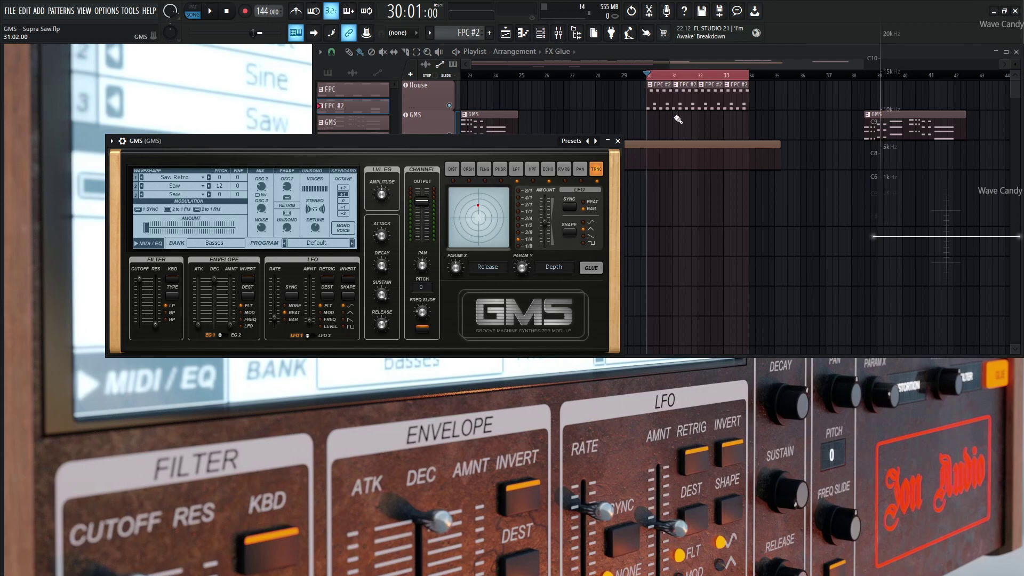
key("space")
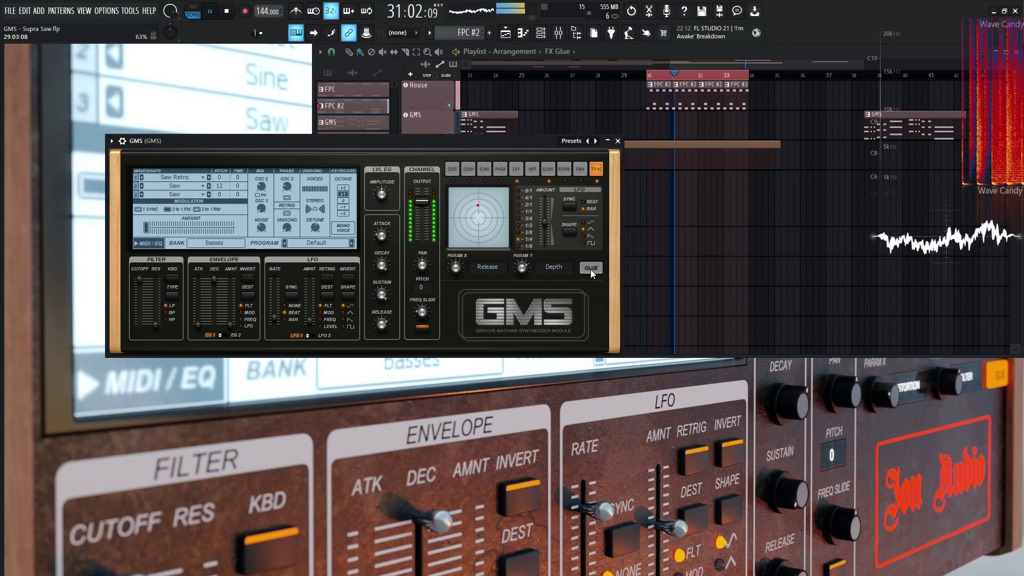
left_click(591, 269)
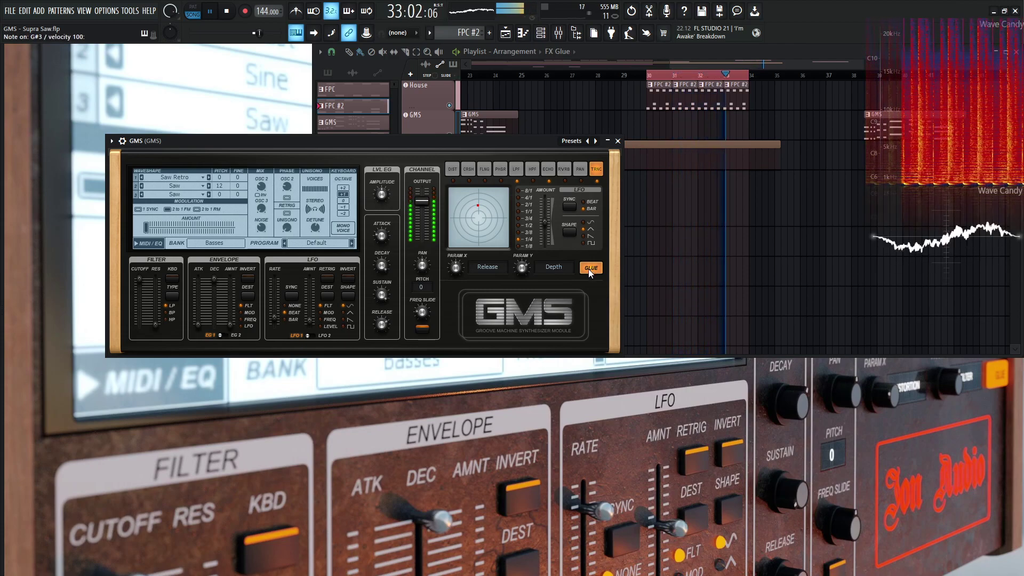
left_click(590, 268)
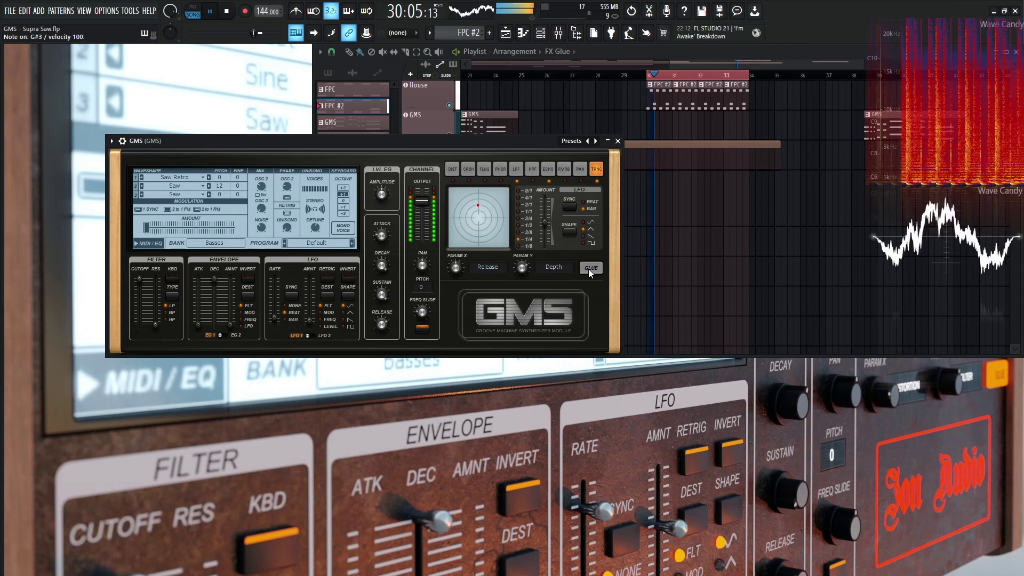
key("space")
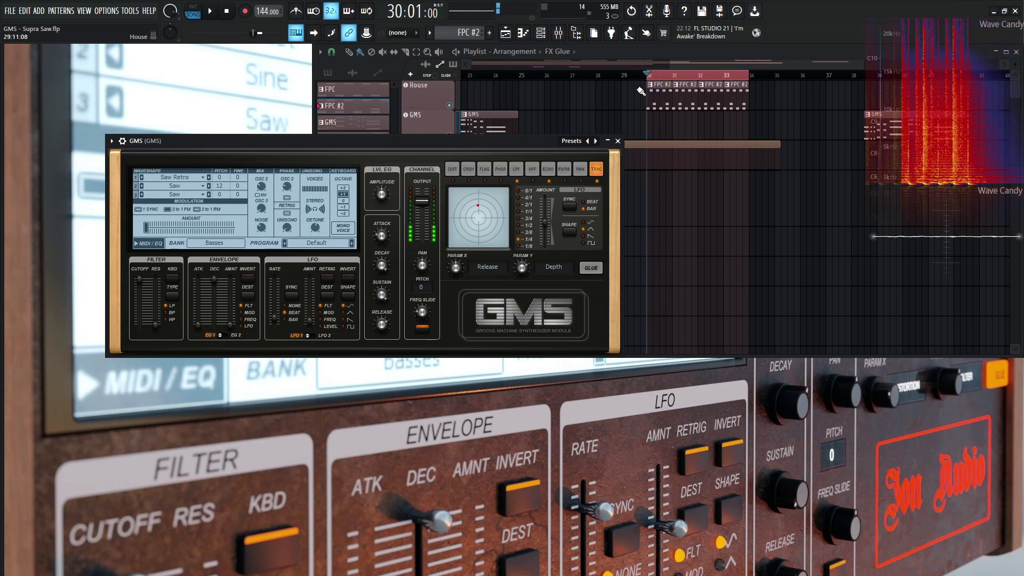
Raise the GMS synth window above the playlist and move it up and to the right.
left_click(726, 58)
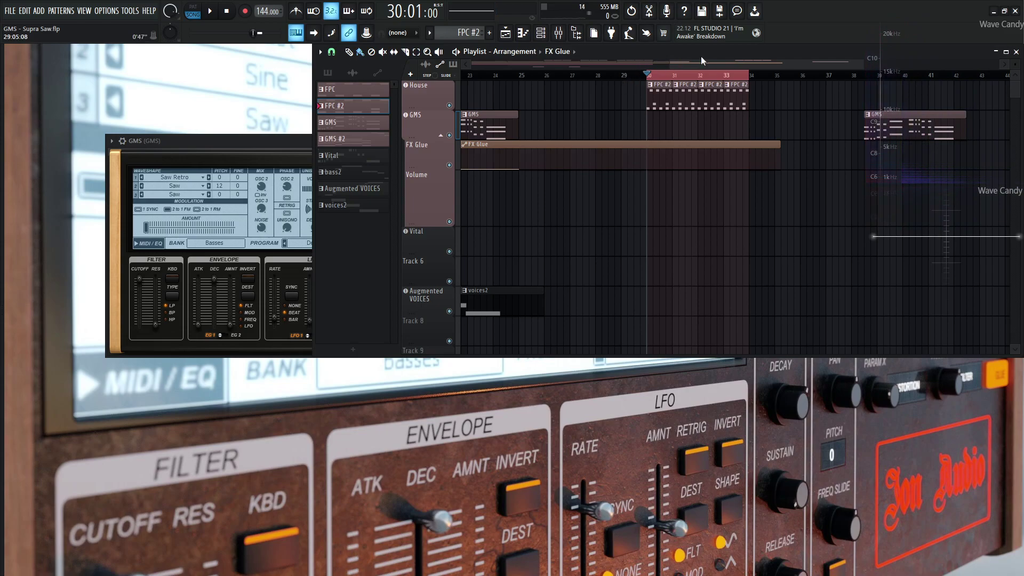
left_click(296, 143)
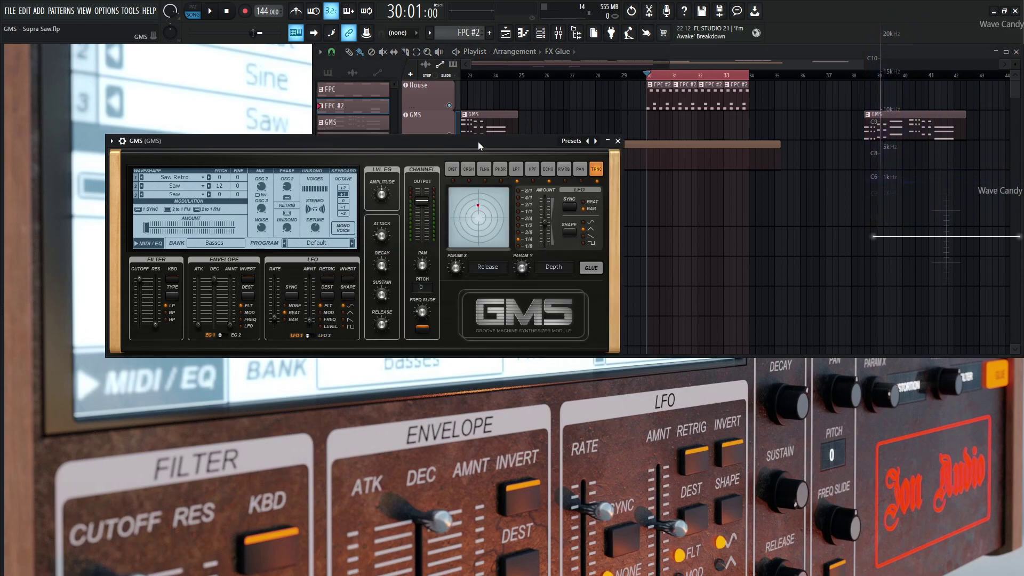
left_click_drag(427, 141, 536, 83)
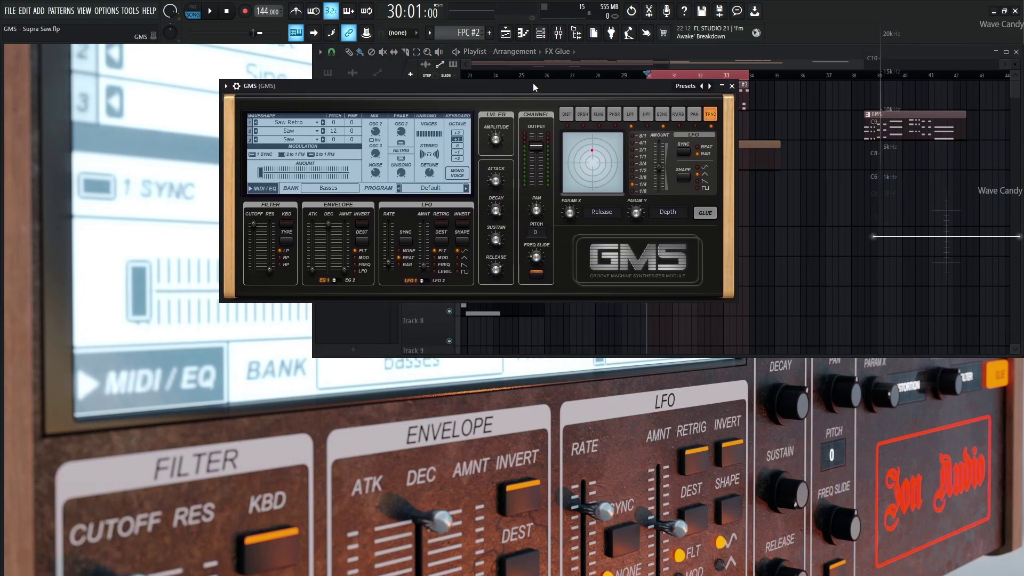
Raise band 1 of the GMS insert's Parametric EQ 2 high-pass from 25 Hz to about 31 Hz.
key("F9")
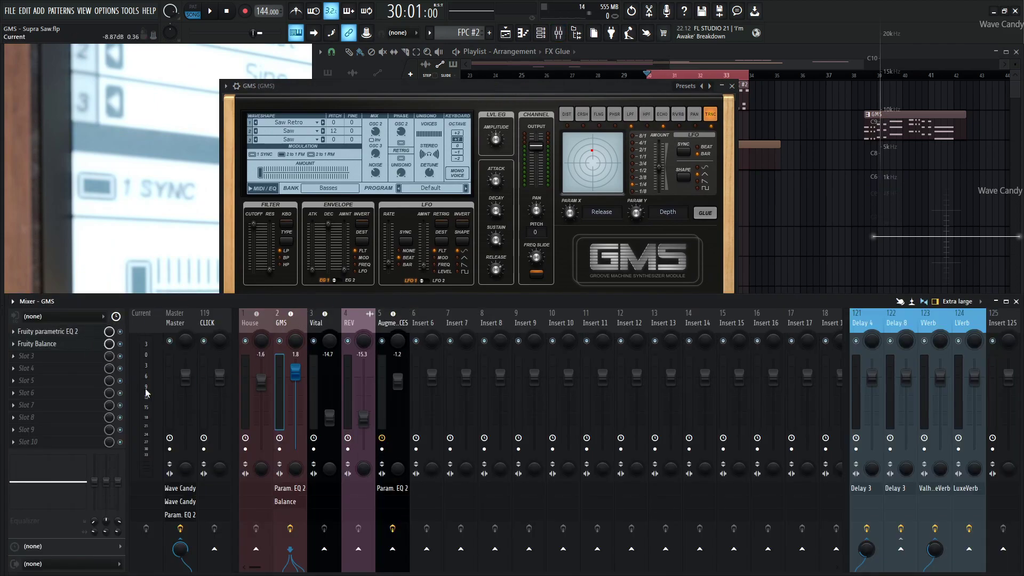
left_click(75, 332)
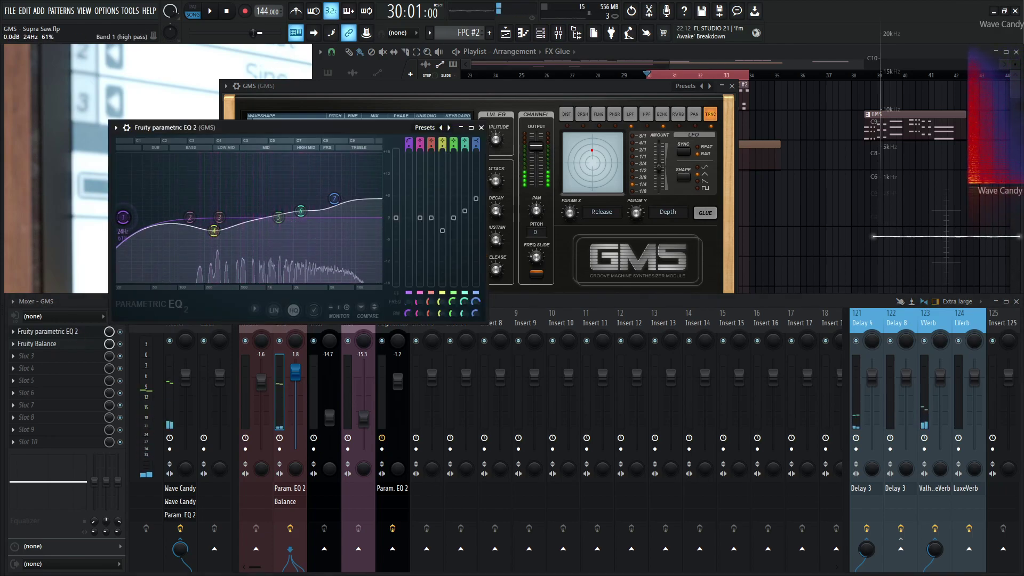
left_click_drag(123, 217, 136, 222)
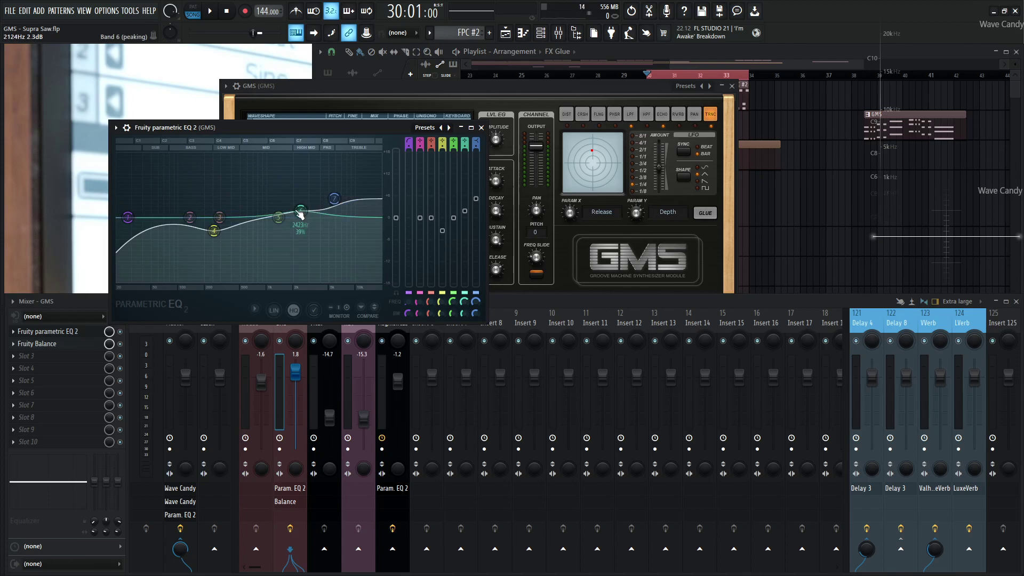
Bypass and re-enable the GMS insert's EQ slot to compare, leaving it active.
left_click(133, 327)
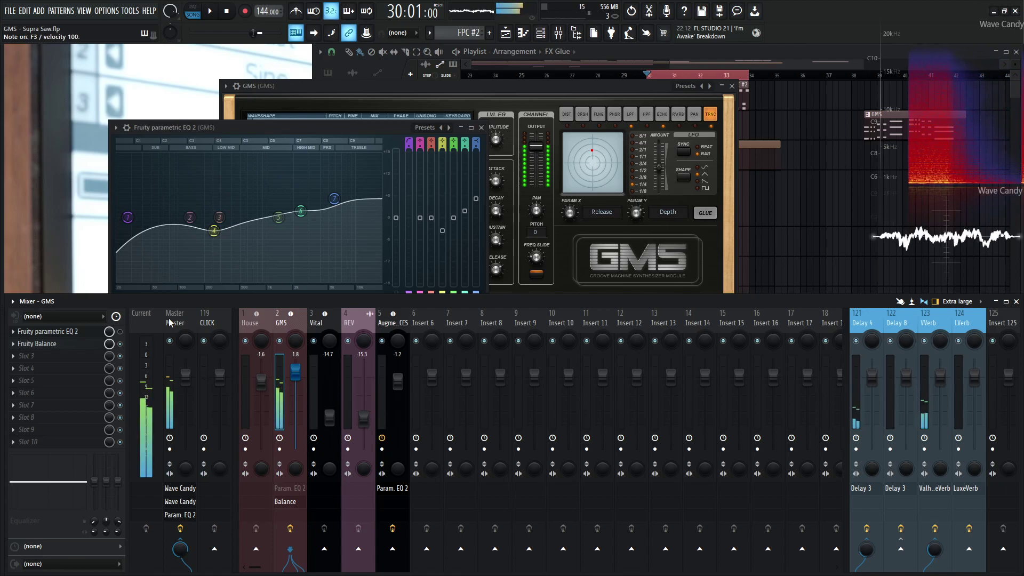
left_click(120, 332)
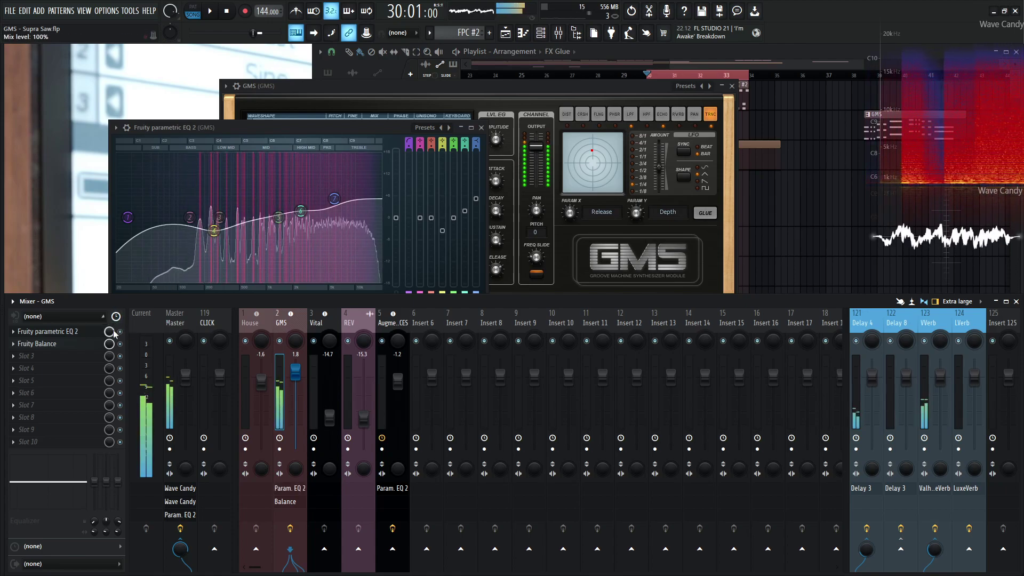
left_click(121, 332)
left_click(121, 332)
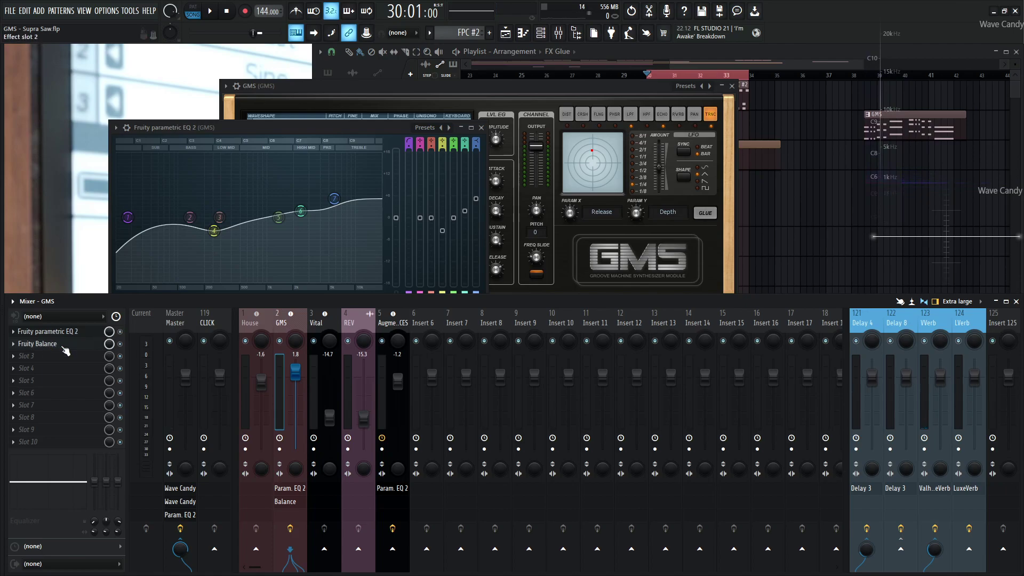
Collapse the GMS group's automation lanes, check Fruity Balance, and close the Parametric EQ window.
left_click_drag(647, 63, 491, 62)
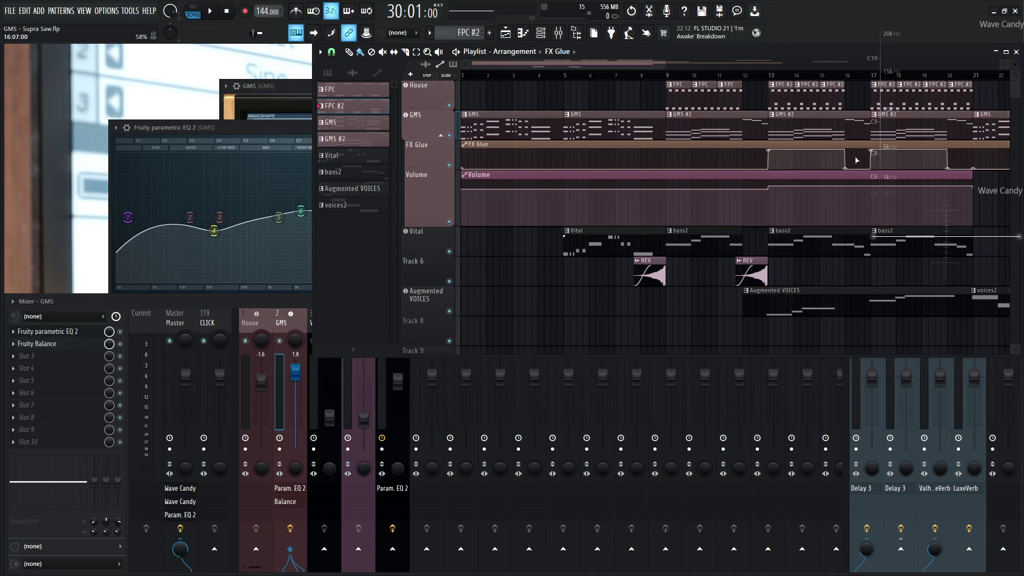
left_click(440, 135)
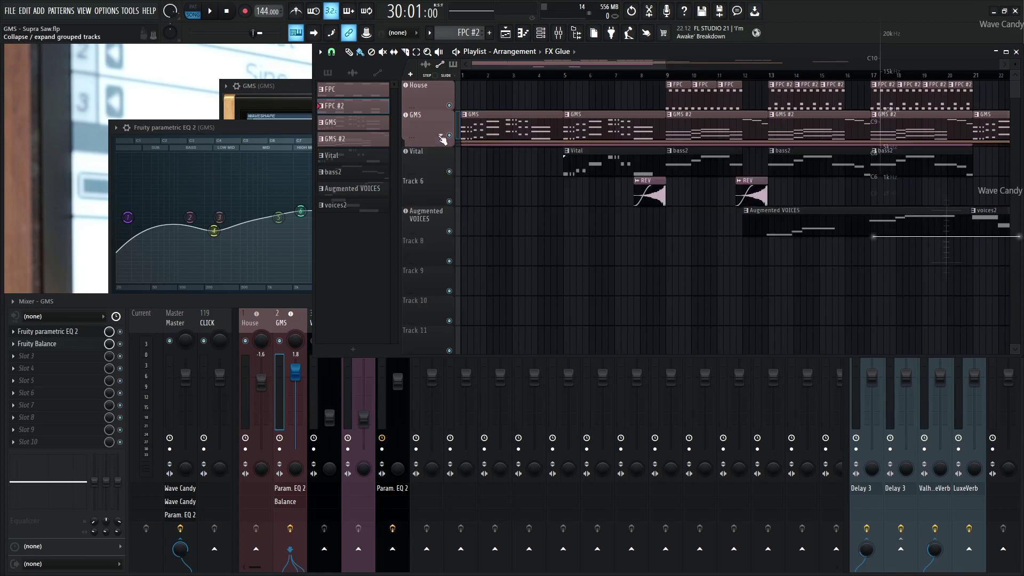
left_click(303, 302)
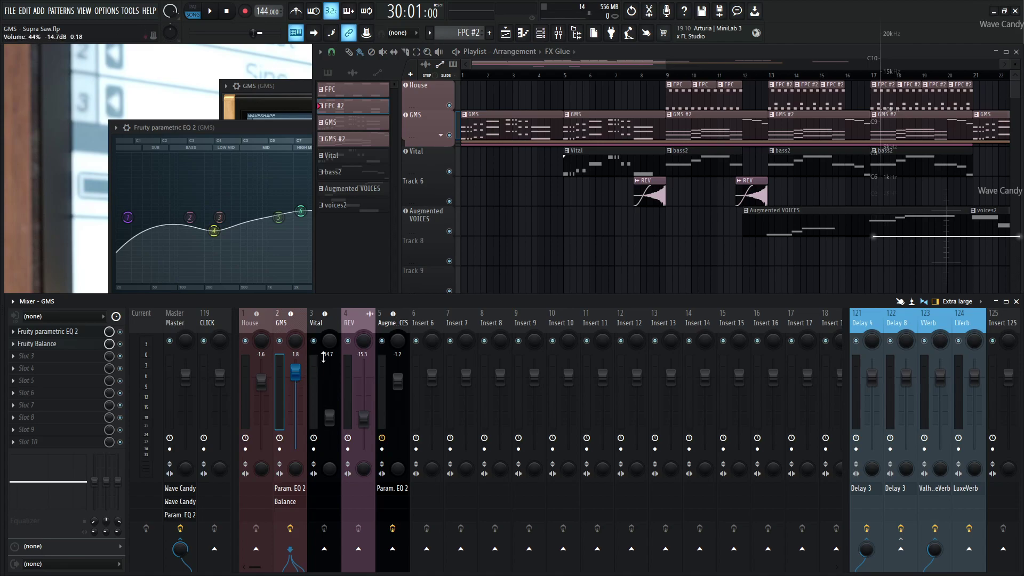
left_click(60, 344)
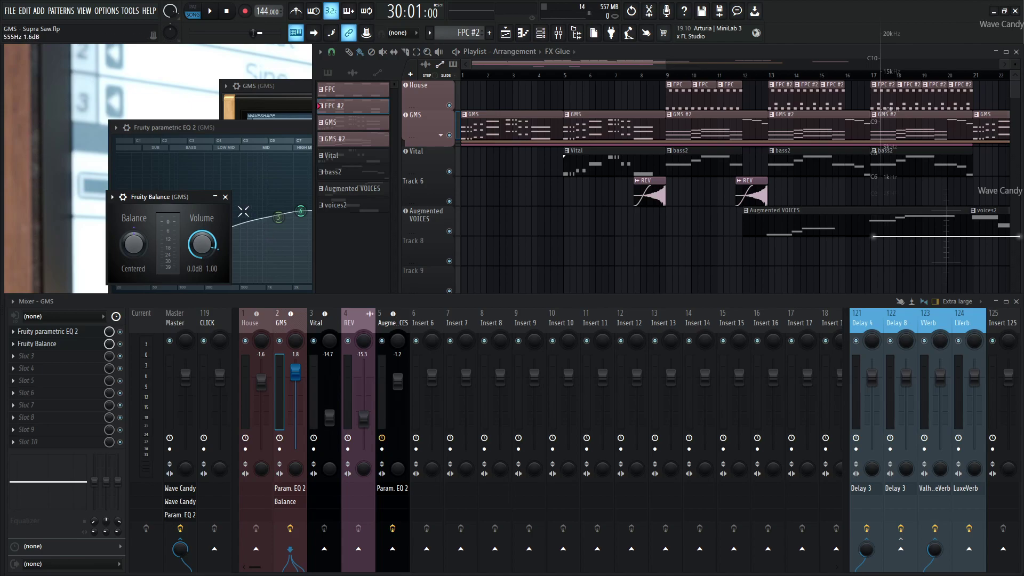
left_click(226, 197)
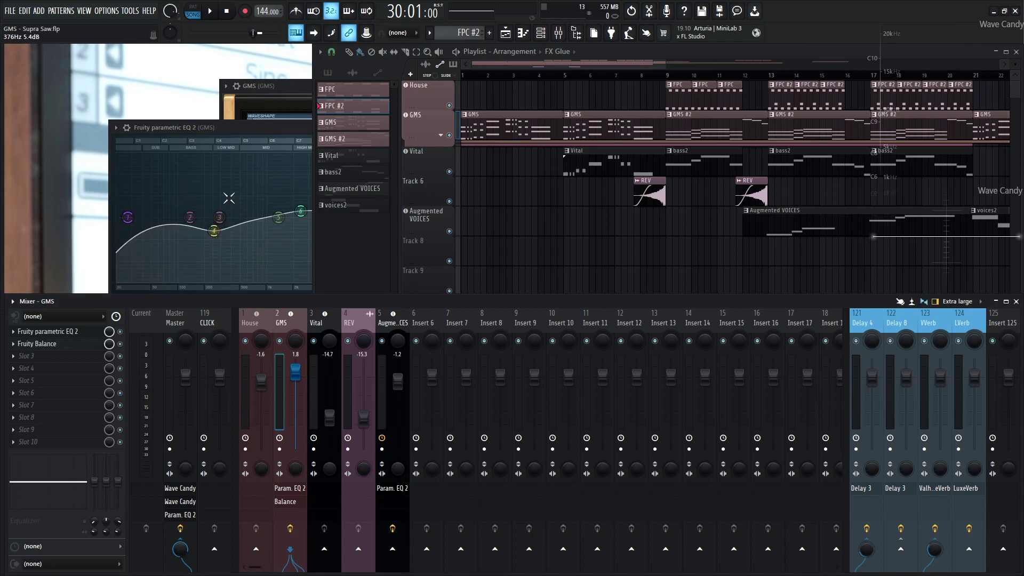
left_click(274, 126)
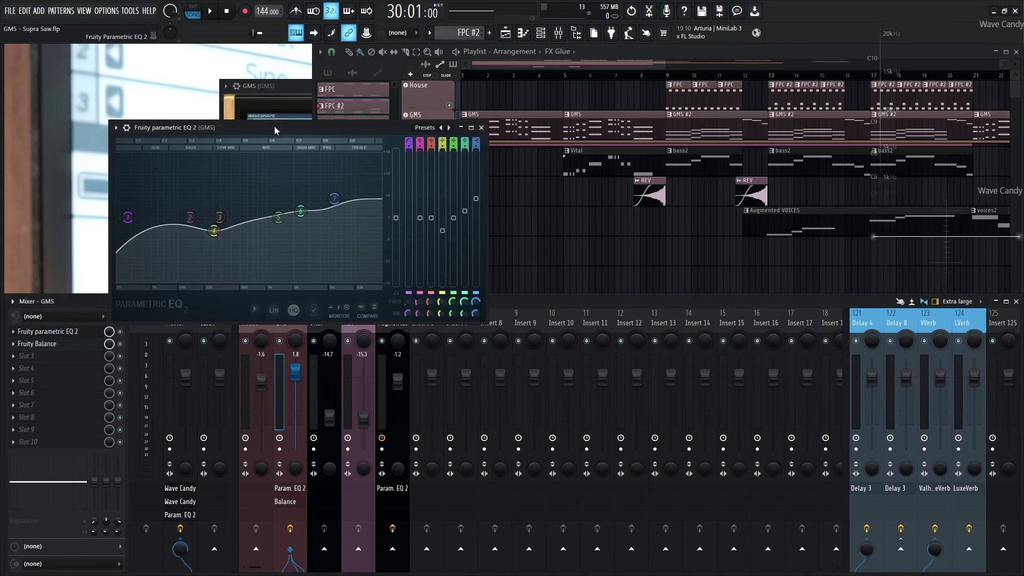
left_click(481, 128)
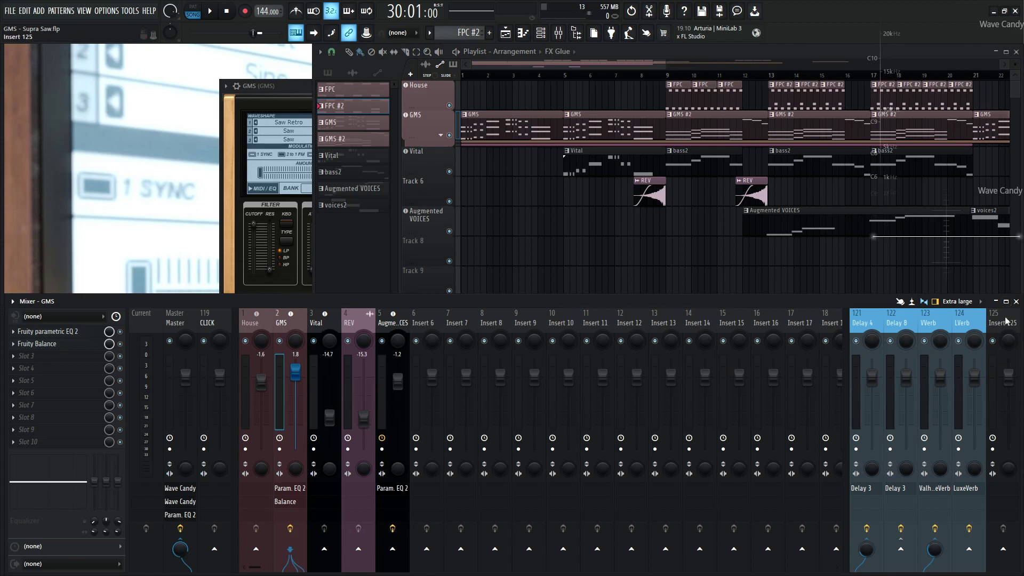
Check ValhallaVintageVerb on the VVerb insert, then return to the GMS insert.
left_click(936, 490)
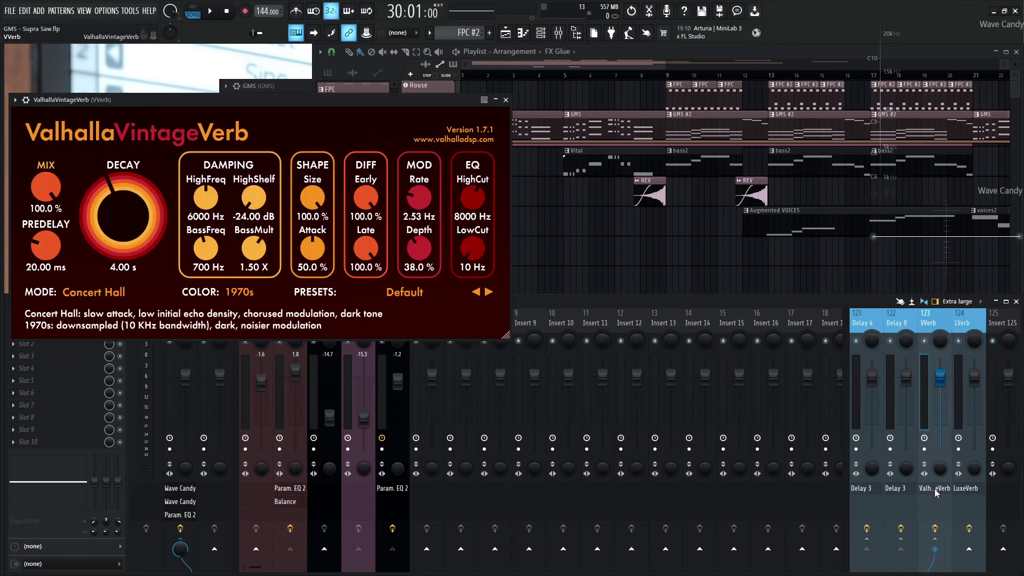
left_click(506, 102)
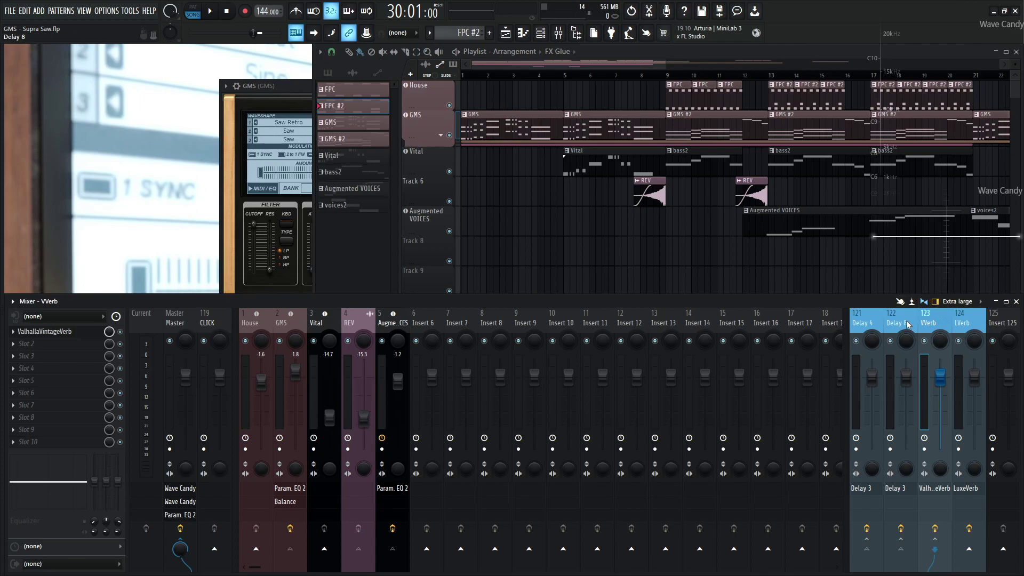
left_click(295, 325)
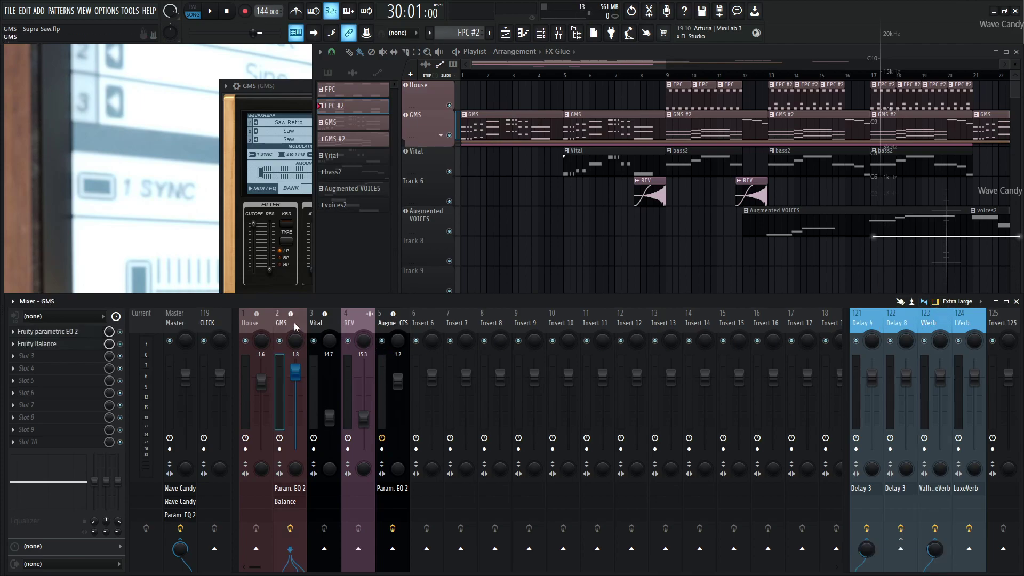
Check Fruity Delay 3 on the Delay 4 insert and select the Delay 4 track.
left_click(872, 488)
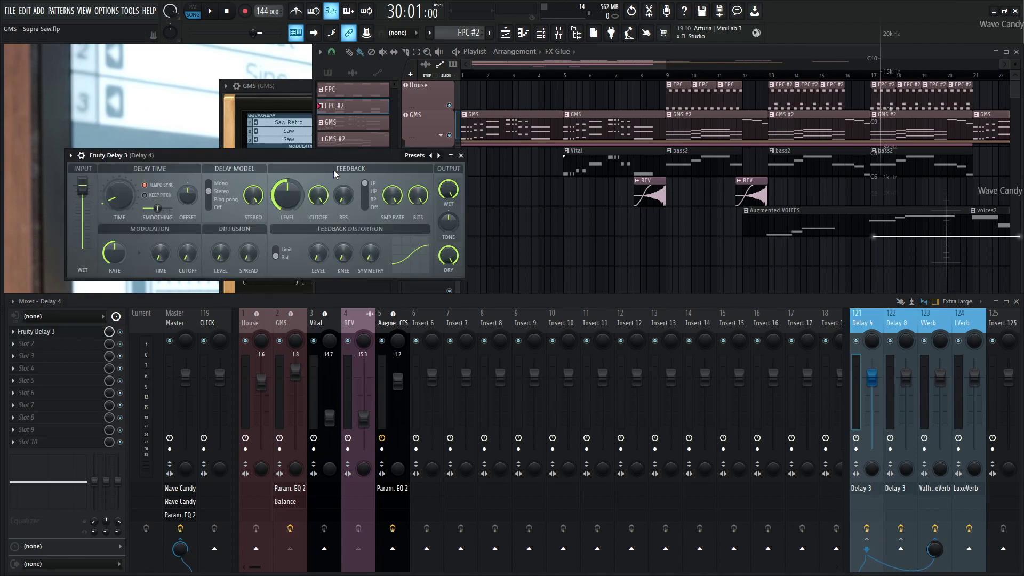
left_click(460, 155)
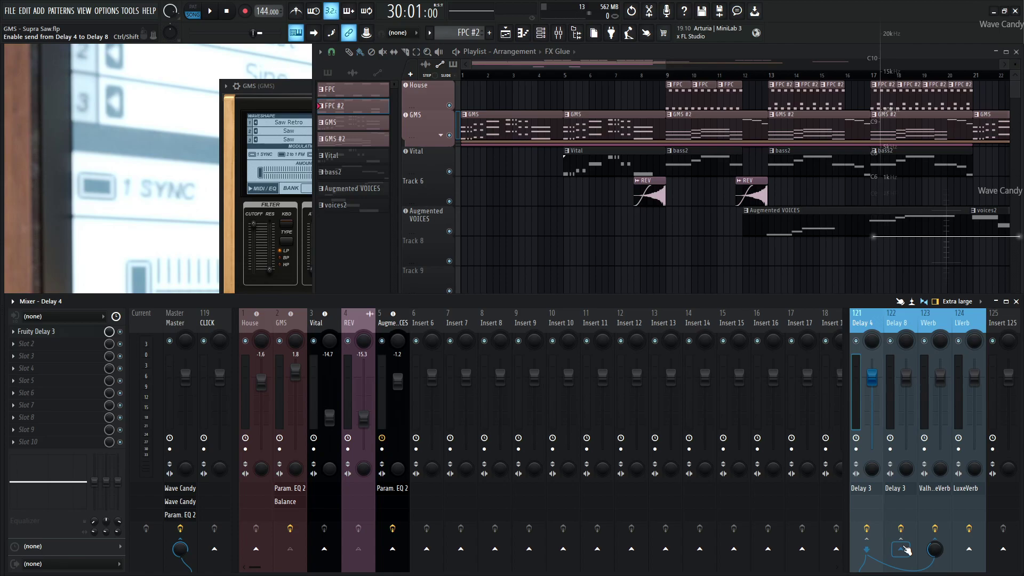
left_click(291, 319)
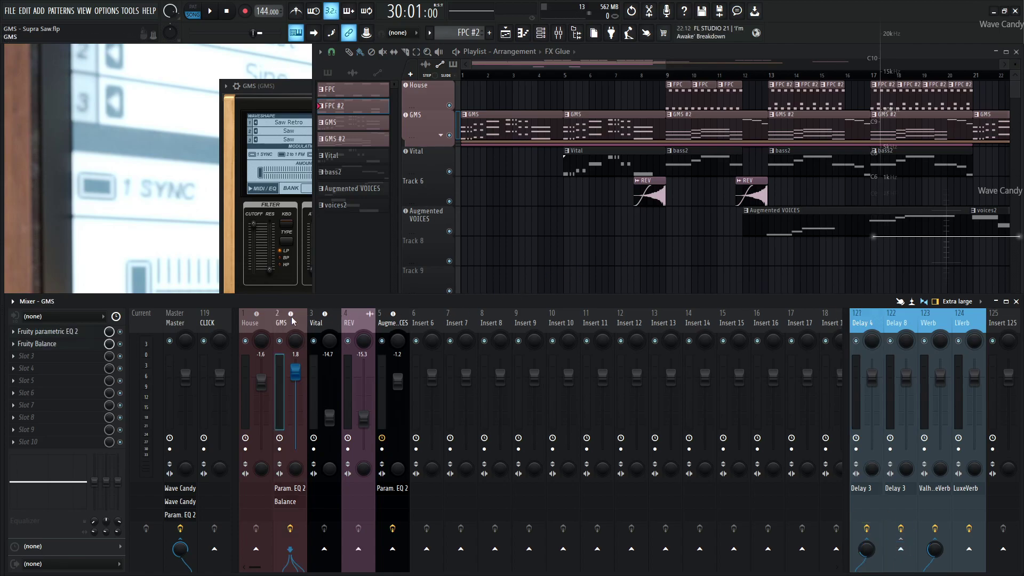
left_click(860, 331)
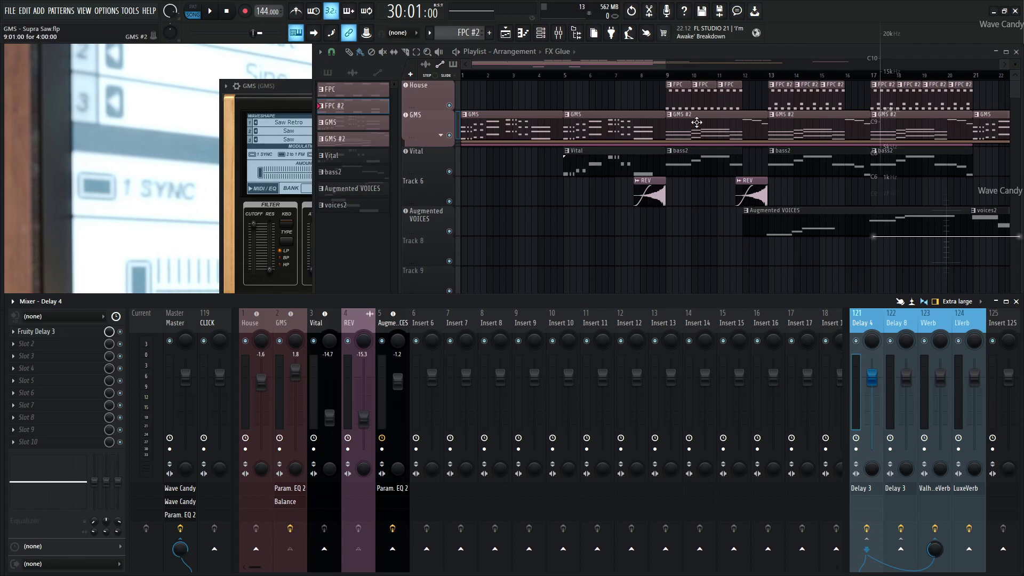
Expand the GMS group's automation lanes and bring the GMS synth window in front of the Playlist.
left_click_drag(623, 67, 664, 65)
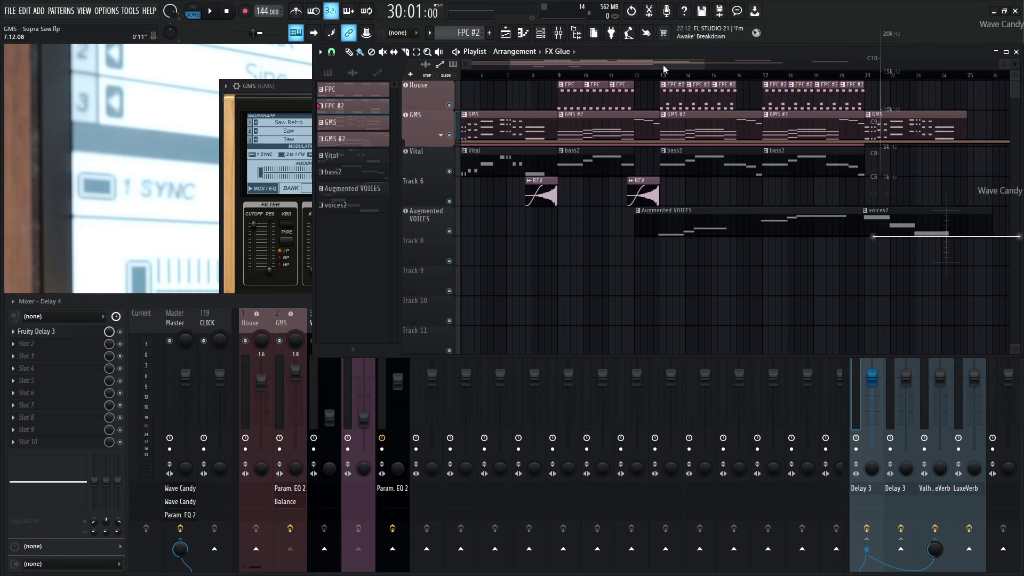
left_click(440, 134)
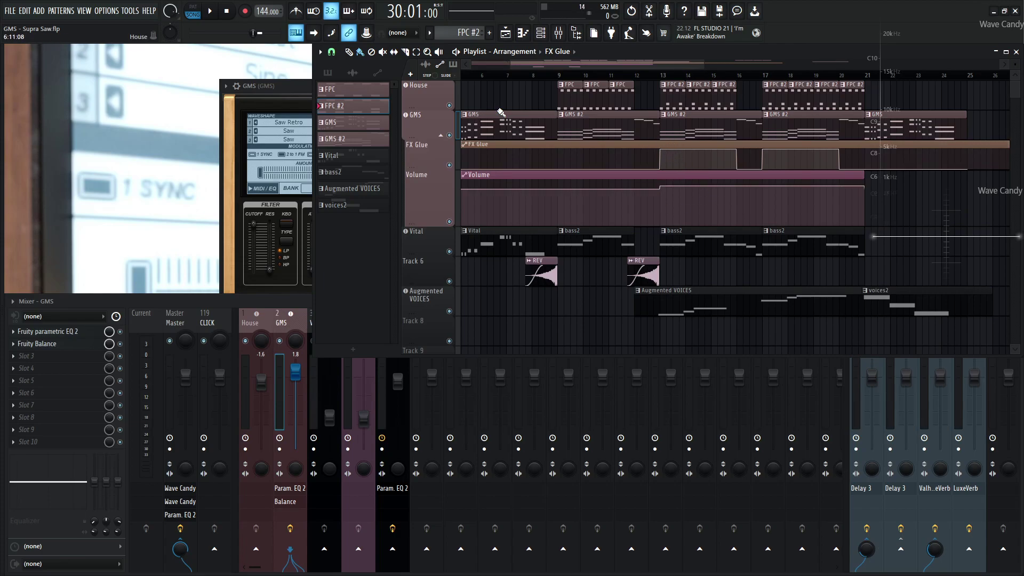
left_click(307, 89)
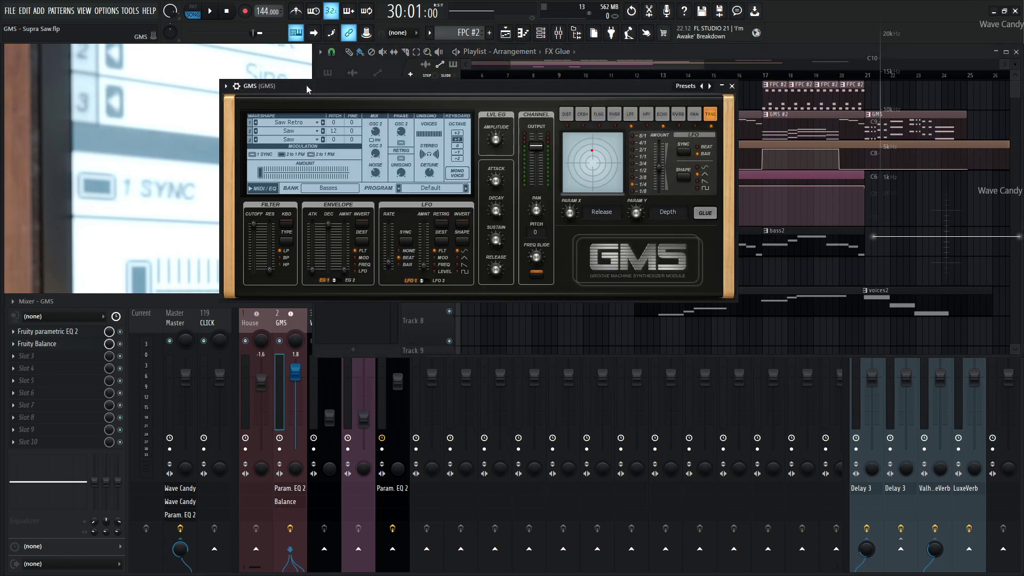
left_click(226, 85)
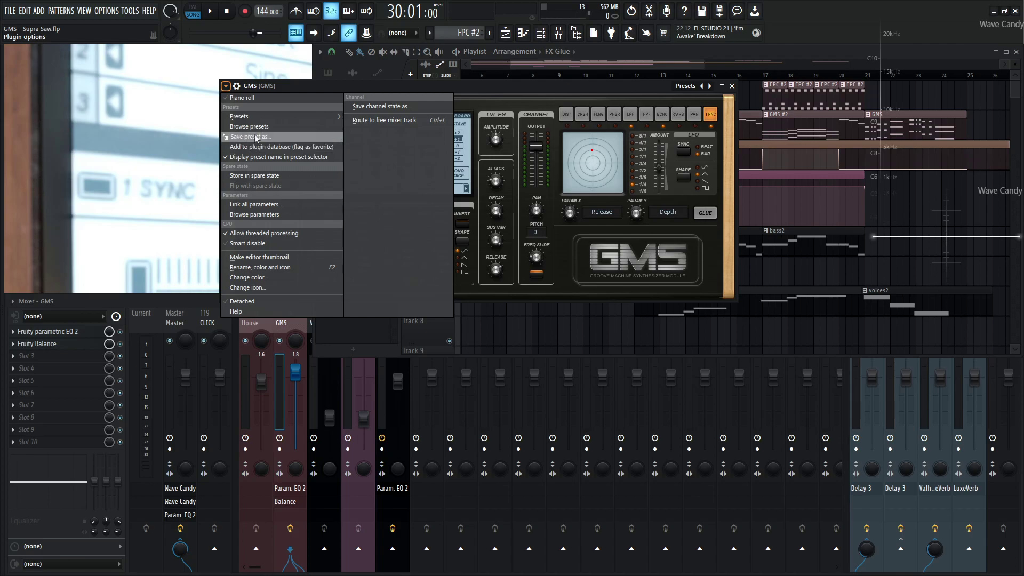
left_click(513, 88)
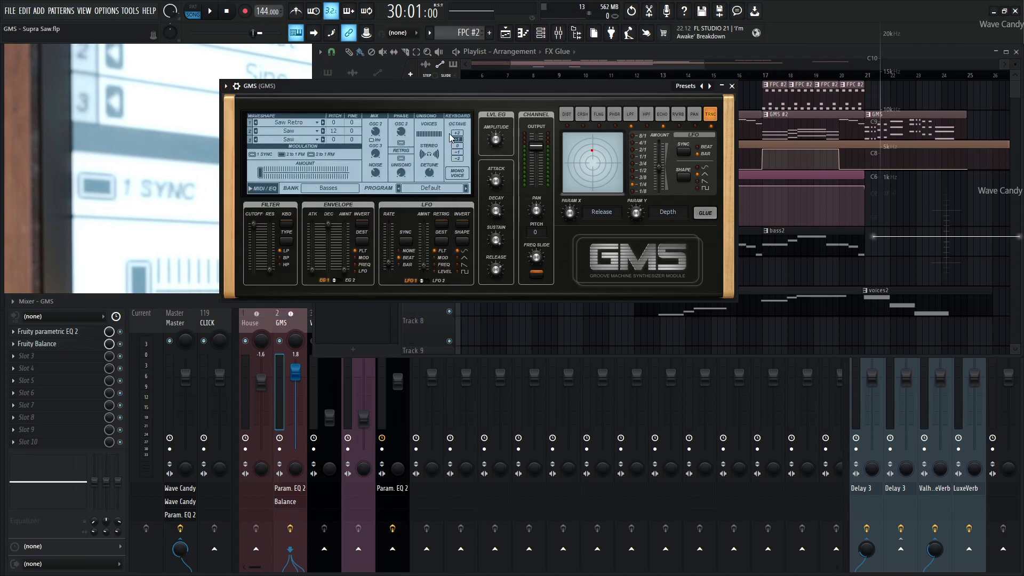
left_click(688, 92)
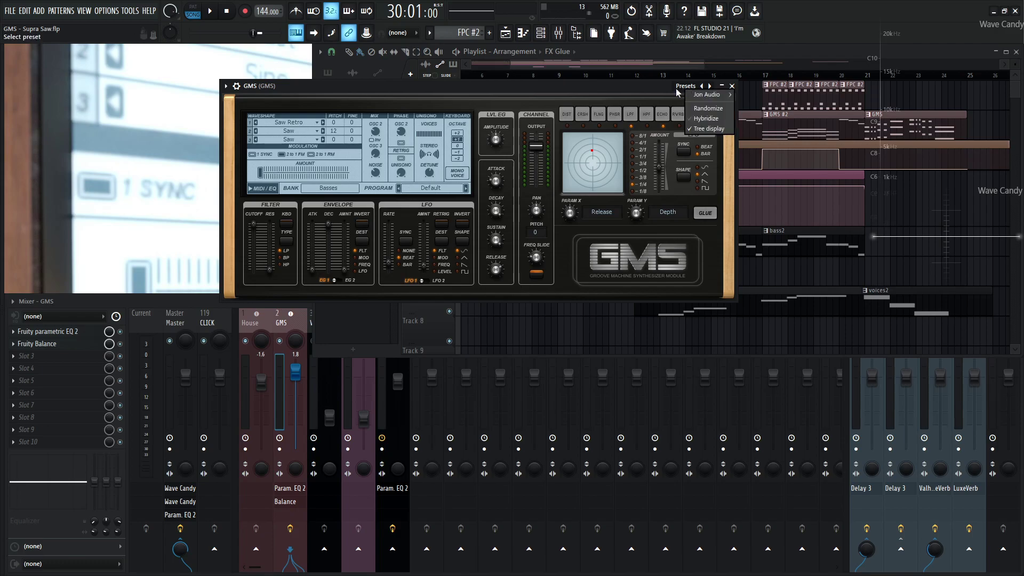
mouse_move(696, 96)
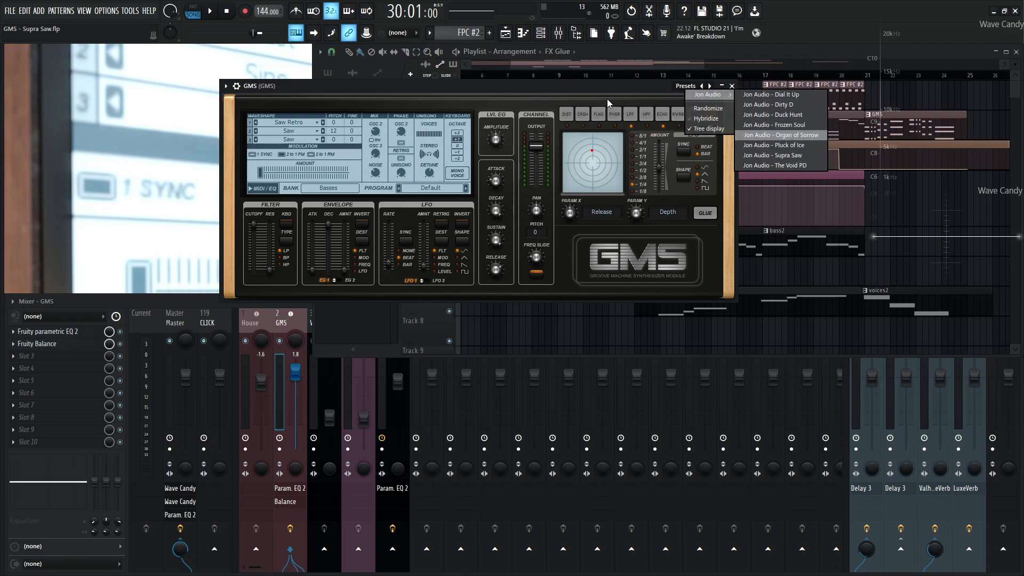
left_click(686, 86)
left_click(686, 87)
left_click(604, 79)
left_click(705, 88)
left_click(608, 99)
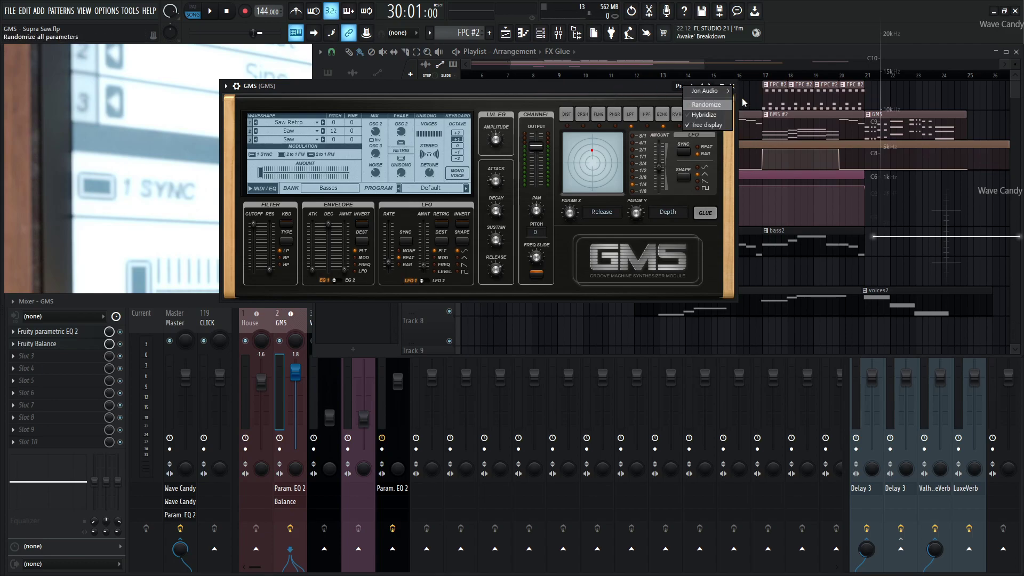
left_click(687, 87)
left_click(633, 91)
left_click(686, 87)
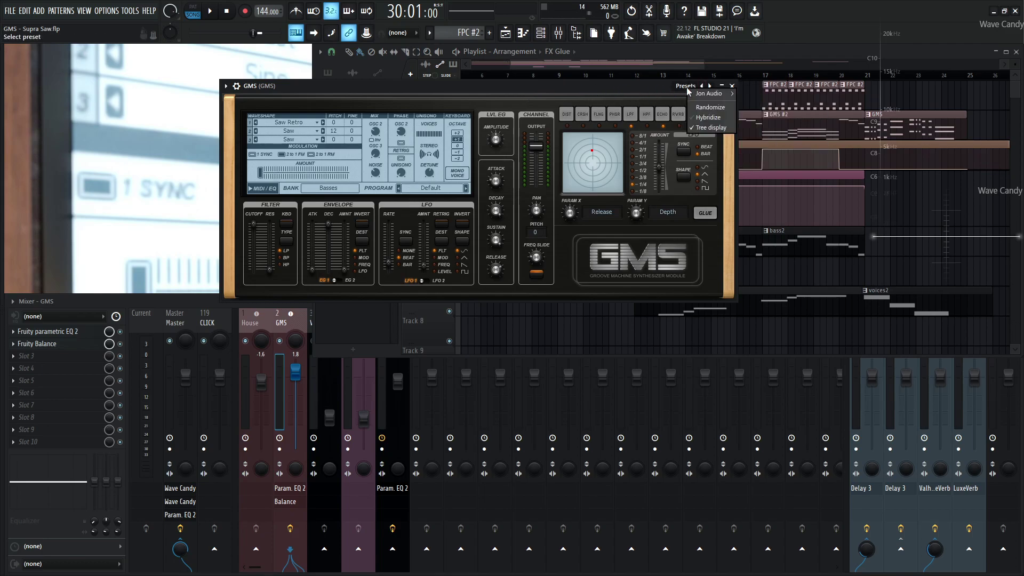
mouse_move(707, 95)
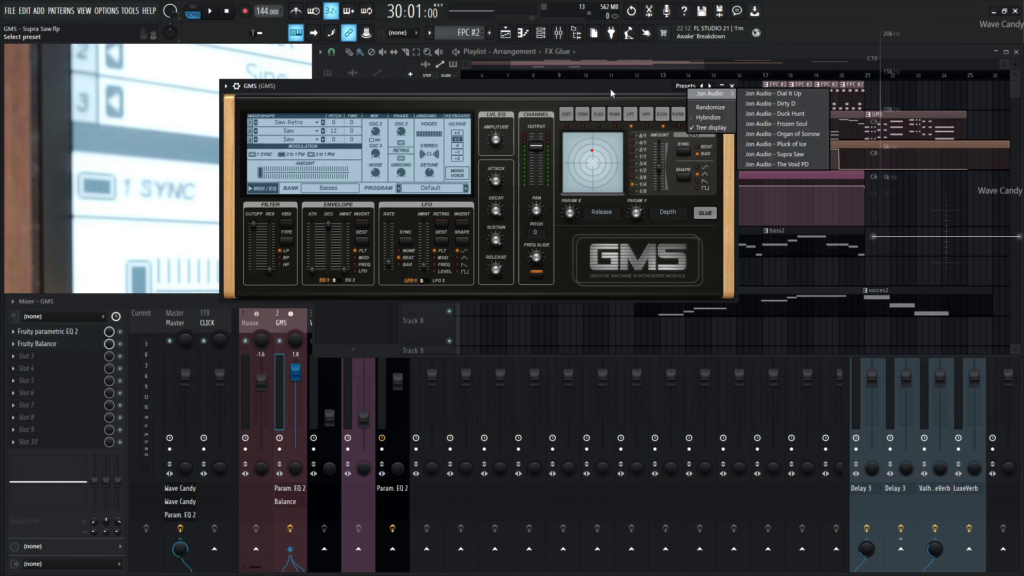
left_click(607, 91)
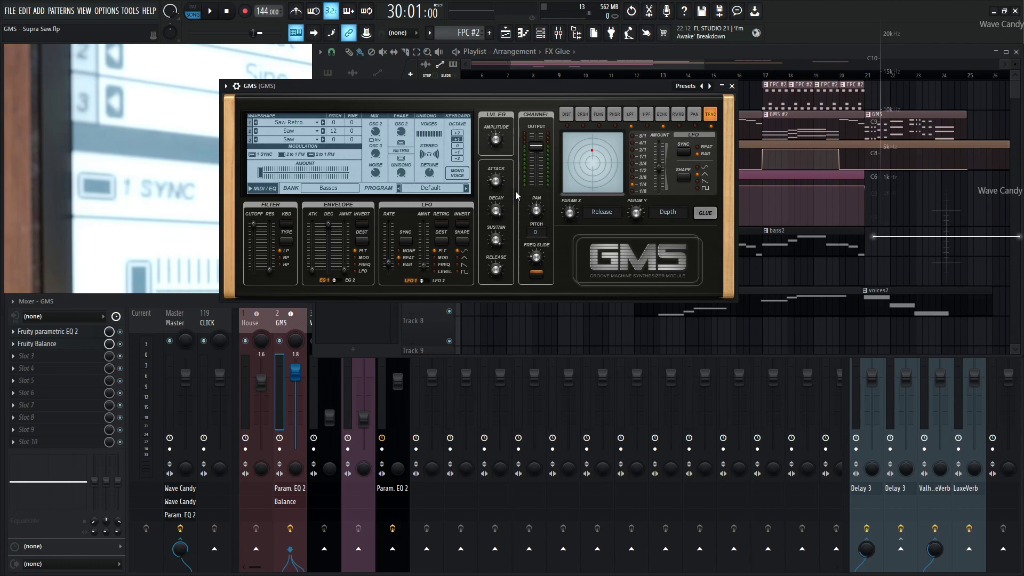
left_click(226, 86)
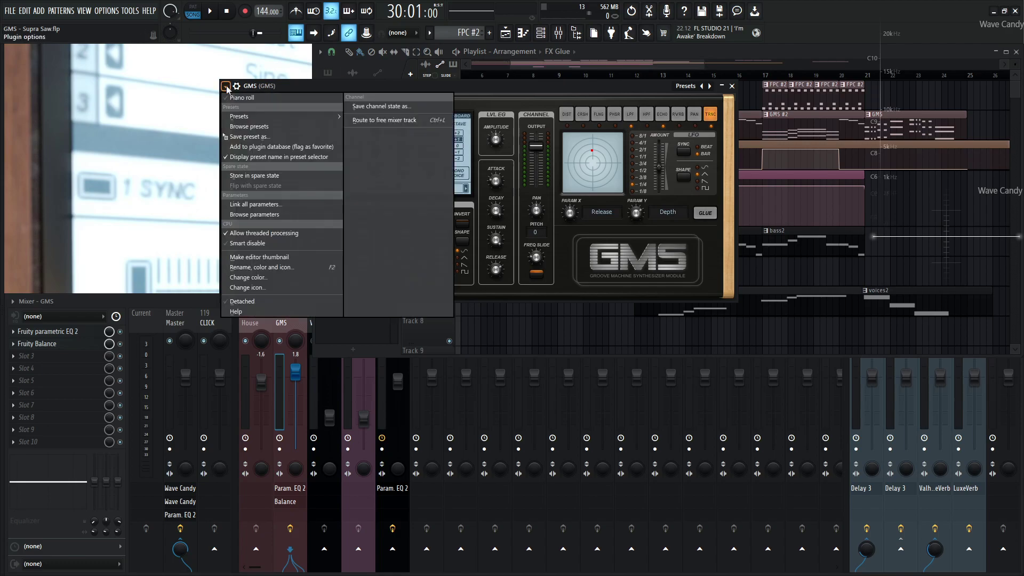
left_click(499, 90)
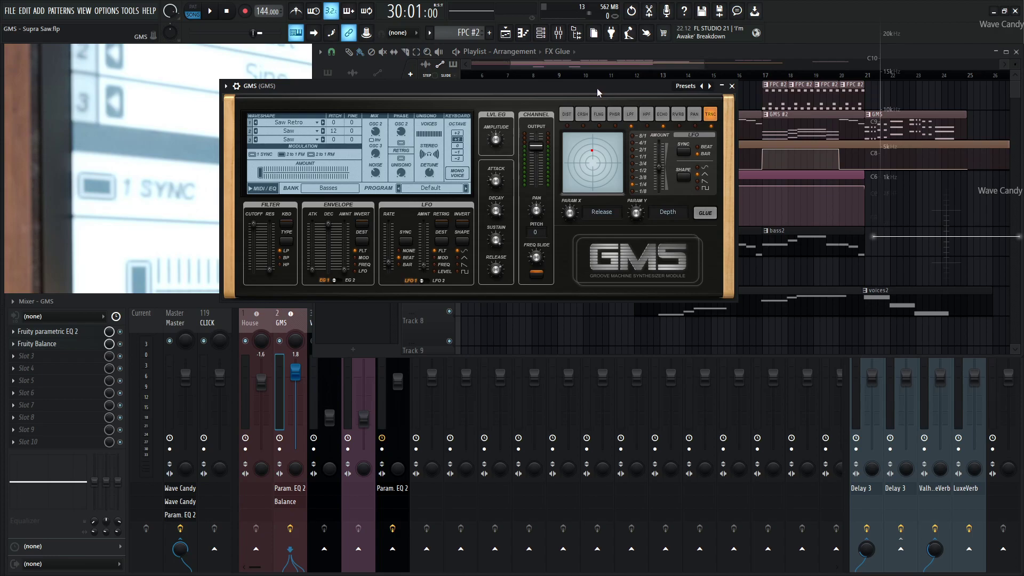
left_click(226, 86)
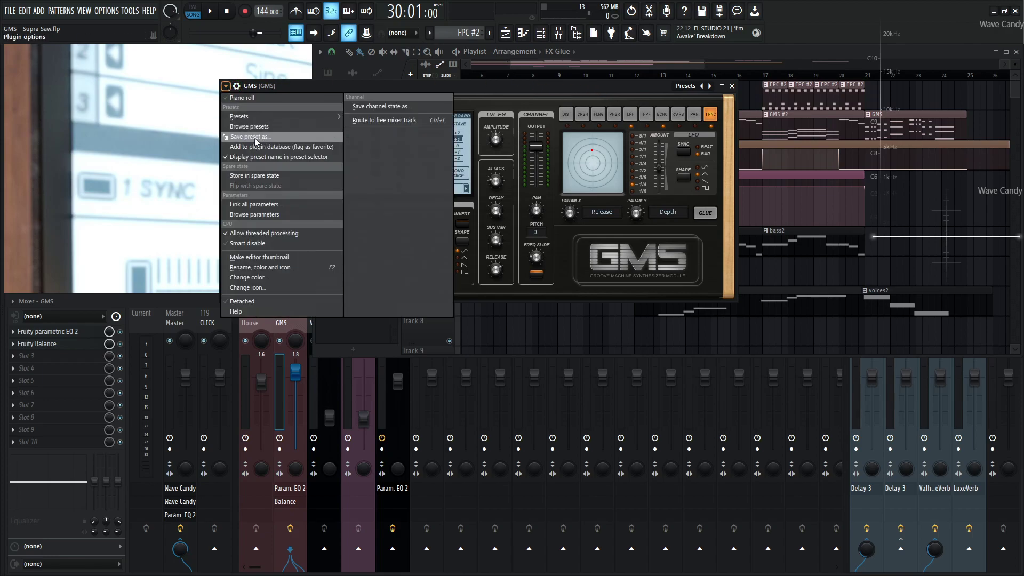
left_click(534, 86)
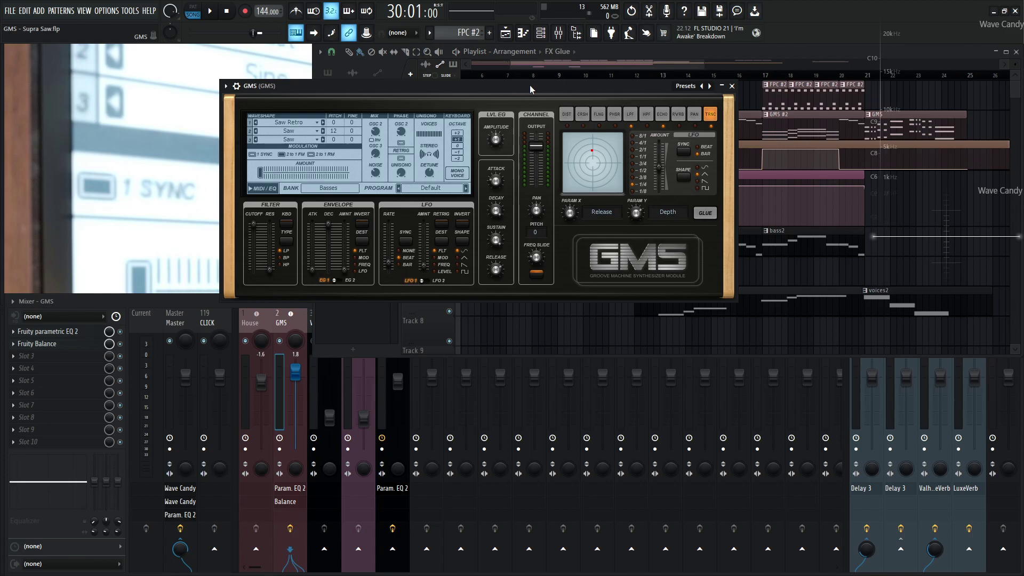
left_click(681, 86)
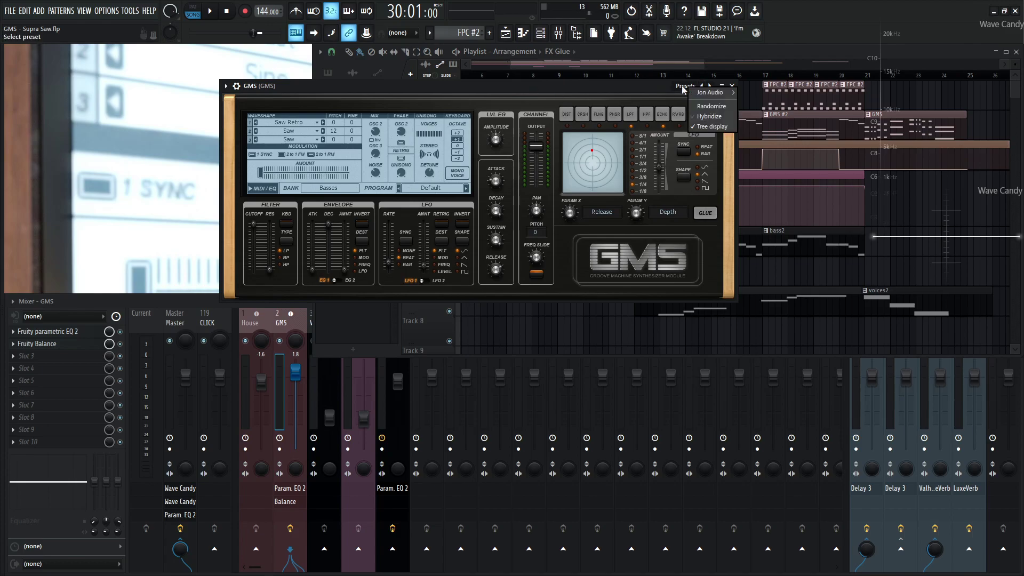
left_click(632, 86)
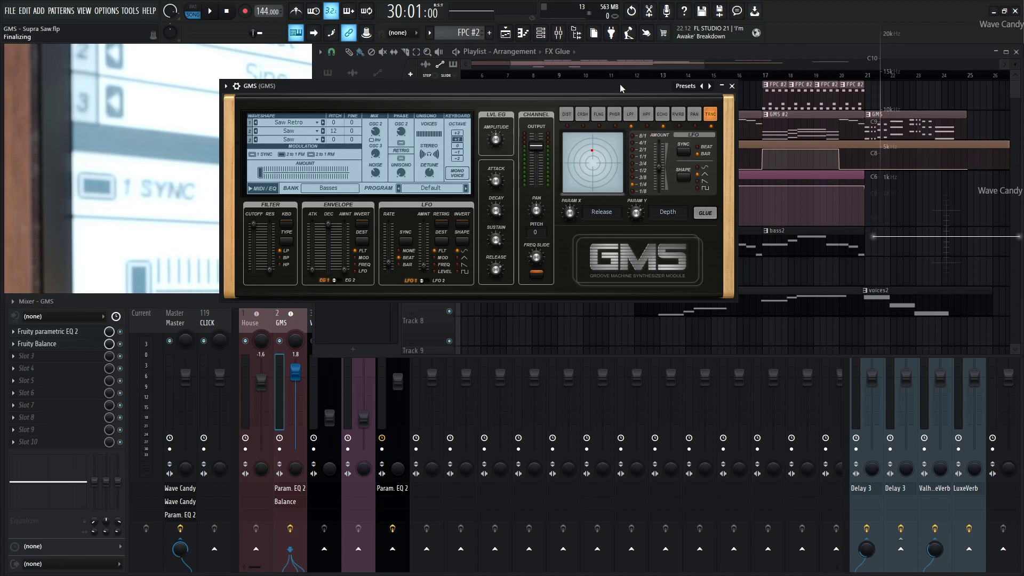
left_click(687, 87)
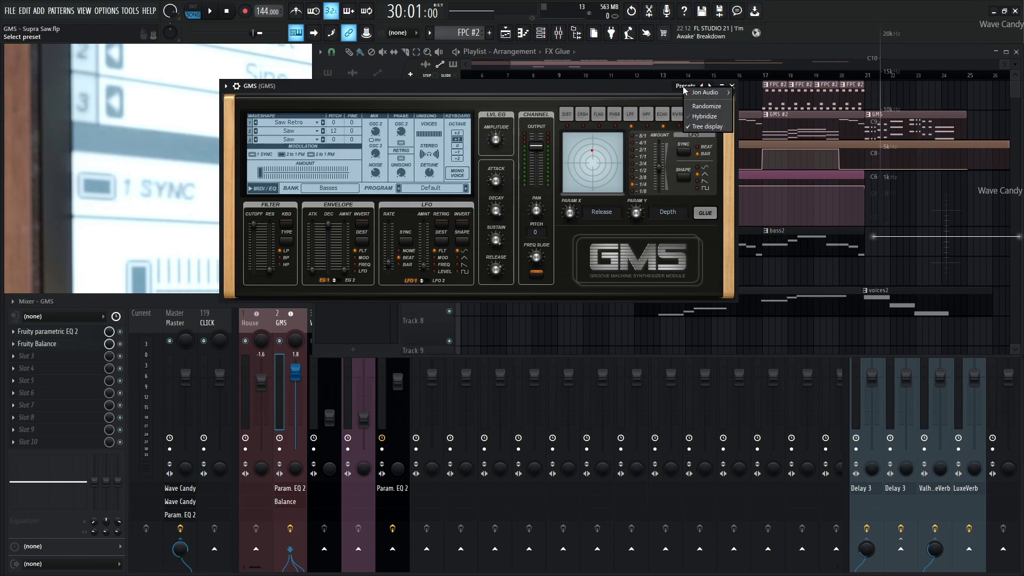
left_click(643, 85)
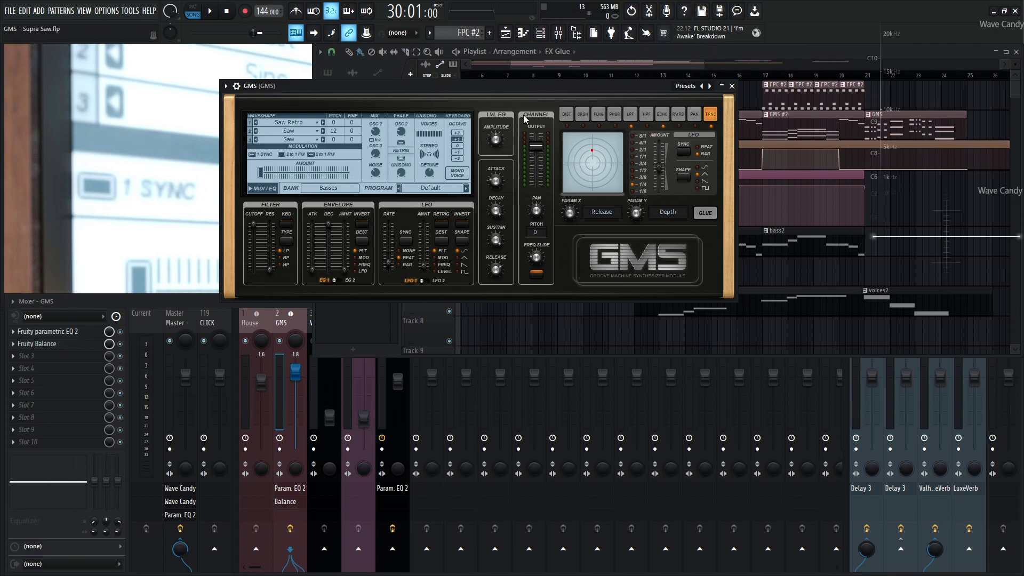
Scroll the Playlist back toward bar 1 and nudge the GMS window up and right.
left_click(675, 65)
left_click_drag(675, 65, 638, 65)
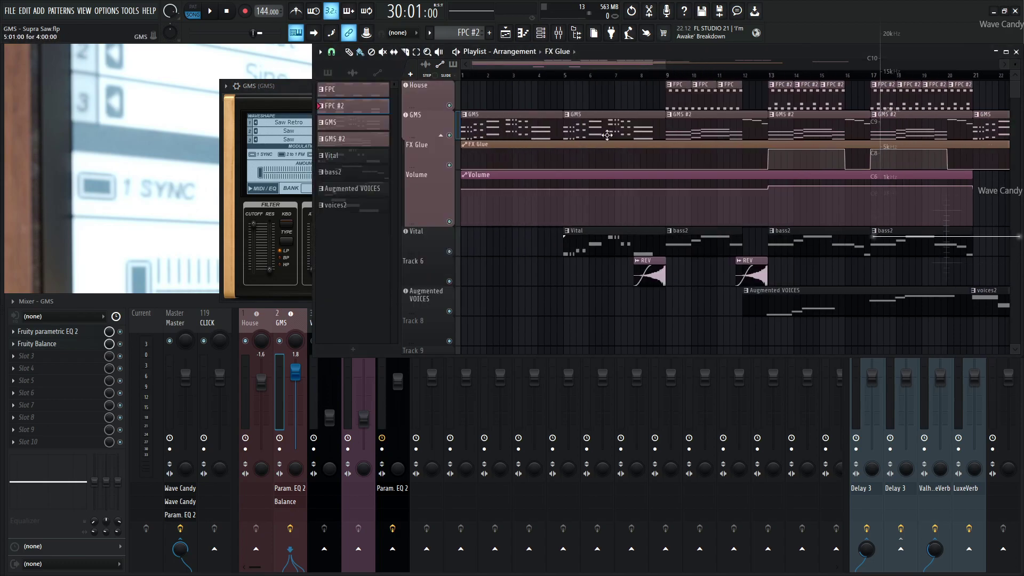
left_click_drag(299, 91, 308, 56)
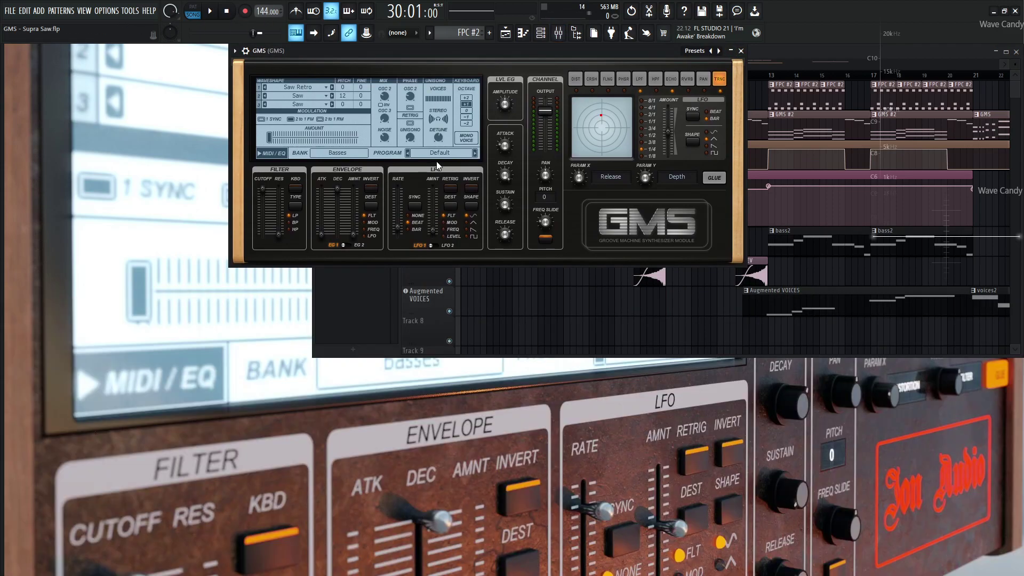
key("F5")
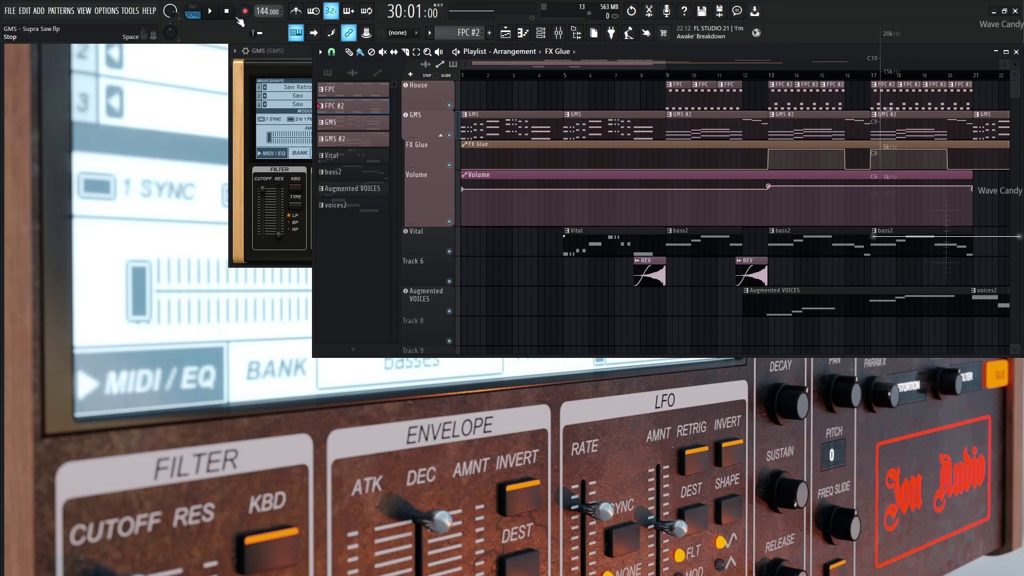
Play the song, move the song position to bar 31, restart playback, and hide the Playlist.
key("space")
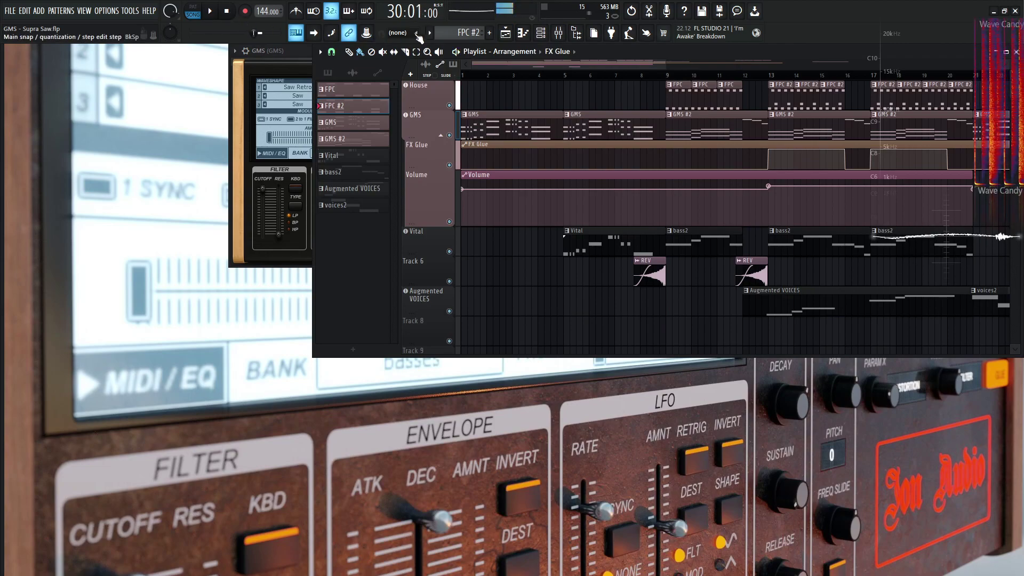
scroll(521, 64, "down", 3)
left_click(711, 76)
left_click(804, 74)
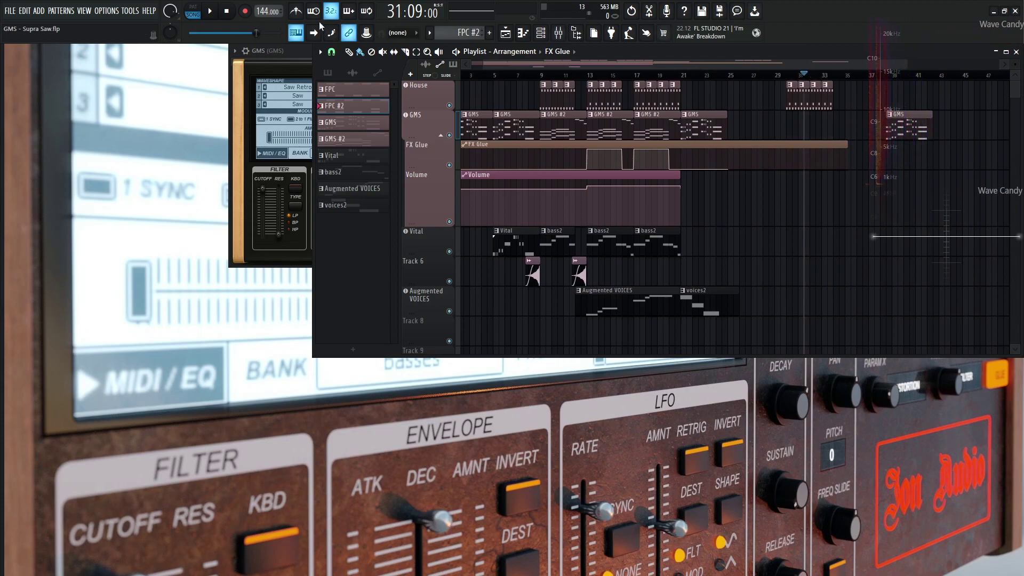
key("space")
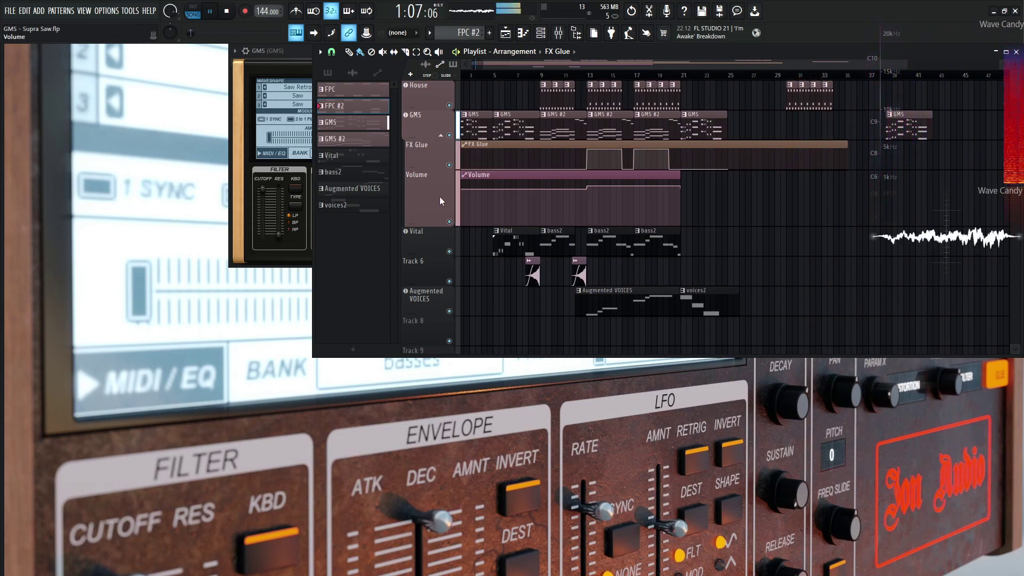
key("F5")
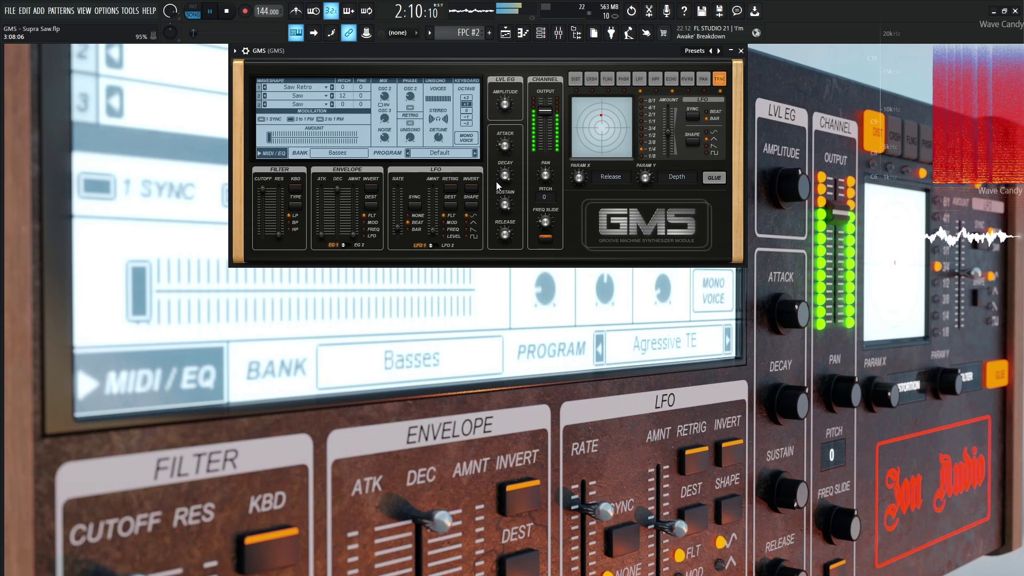